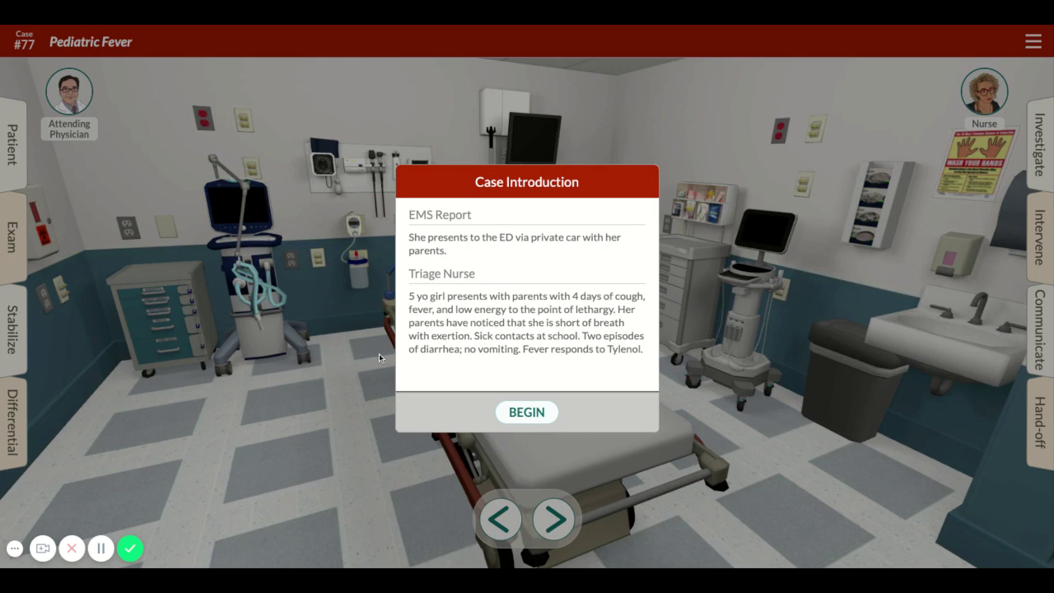
Step: Begin the Pediatric Fever case and review the patient's history down to the review of systems
click(544, 419)
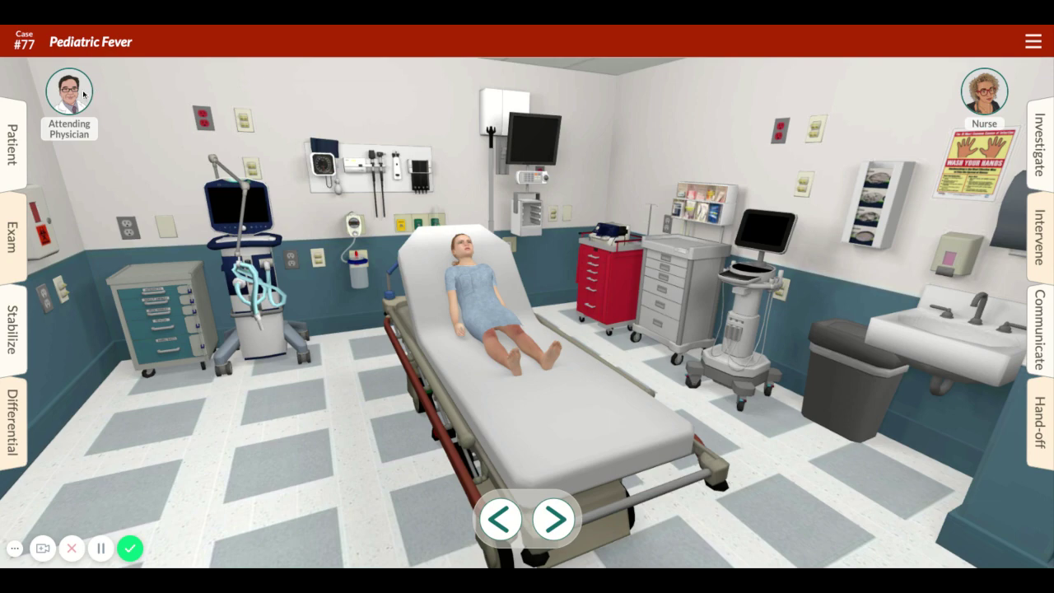
click(19, 148)
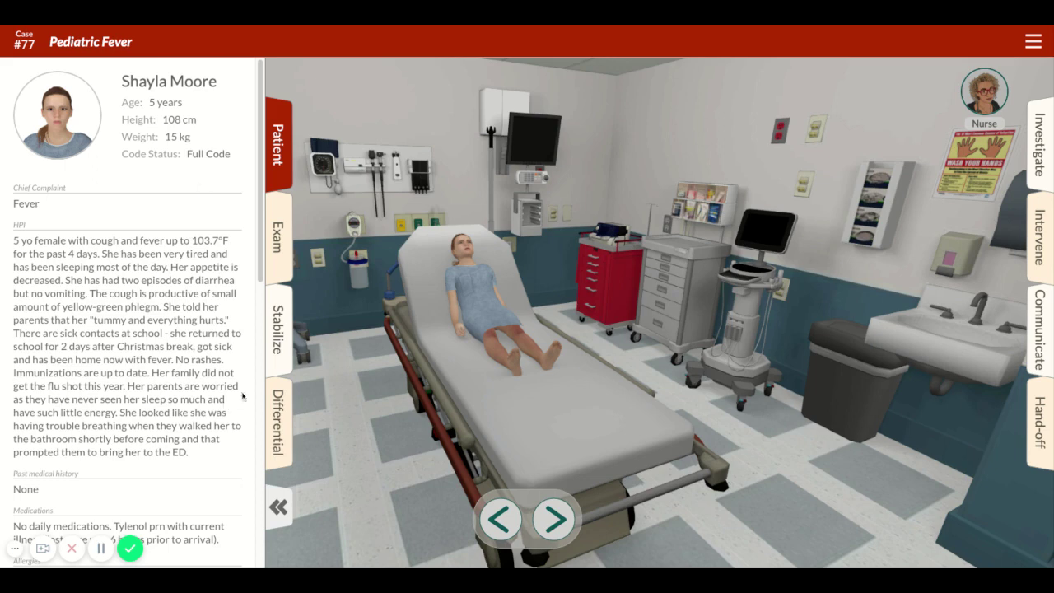
drag(262, 244, 262, 415)
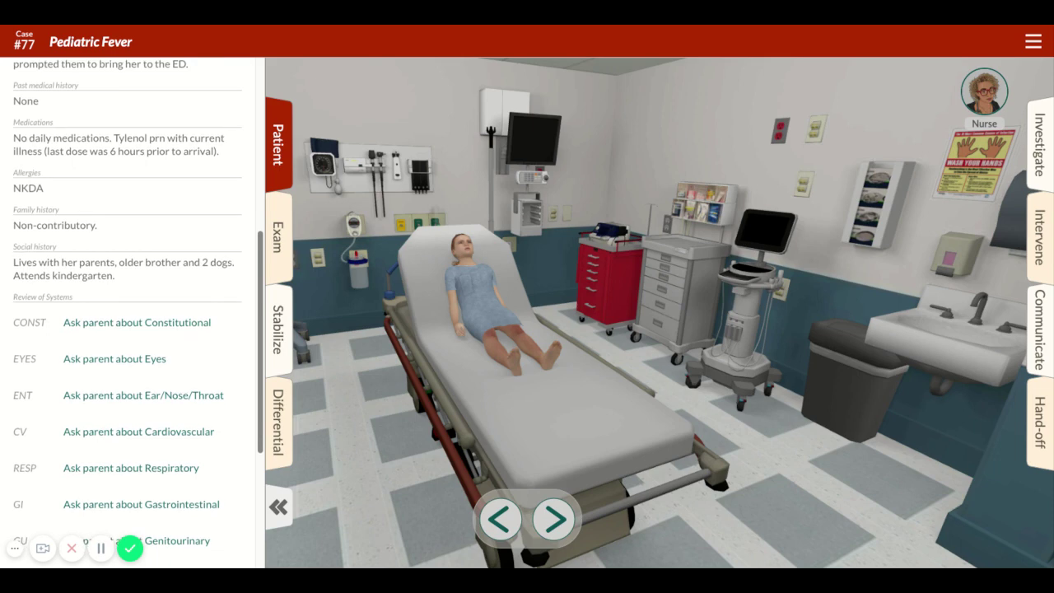
drag(262, 415, 262, 526)
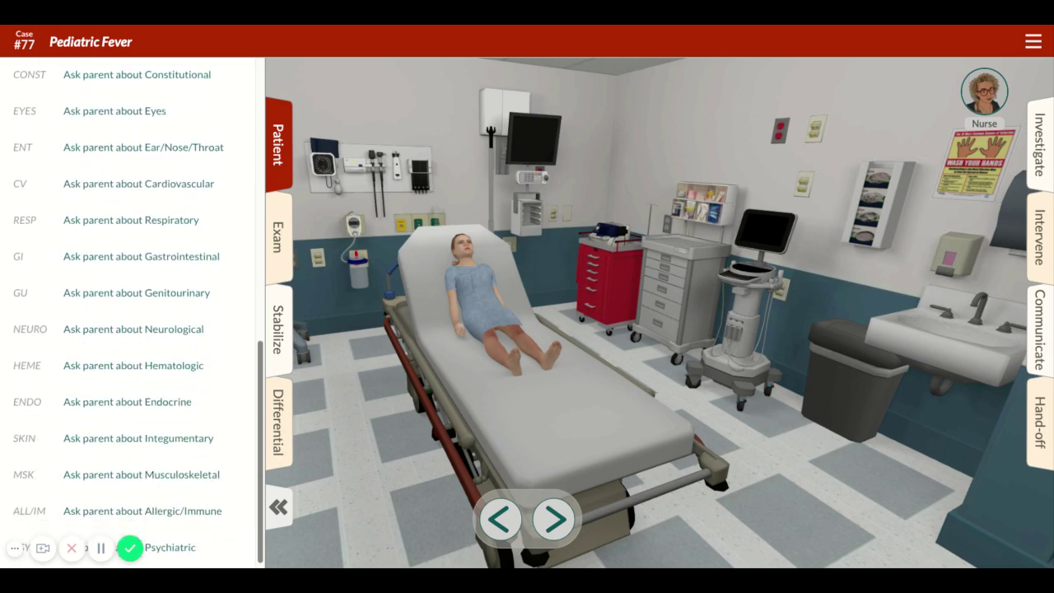
click(16, 551)
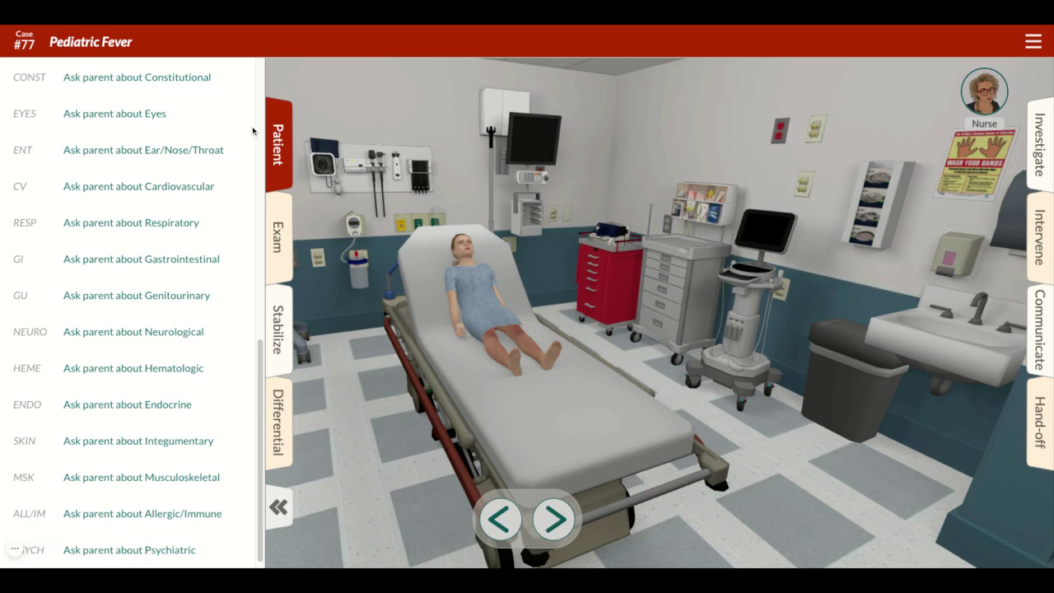
Step: Ask the parent about constitutional, ear/nose/throat, respiratory, cardiovascular, gastrointestinal, genitourinary and integumentary symptoms
click(166, 78)
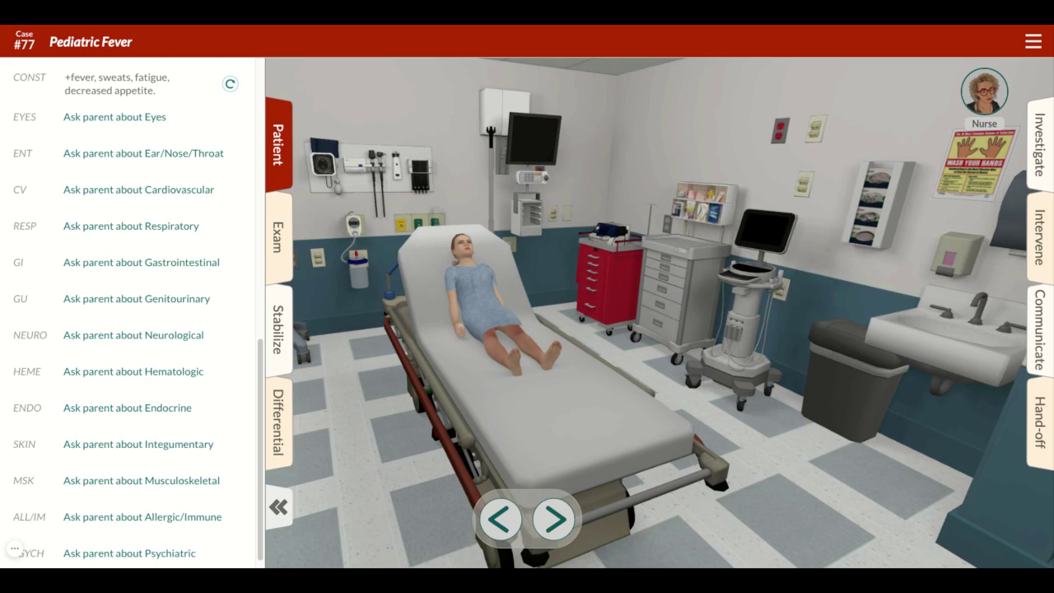
click(168, 152)
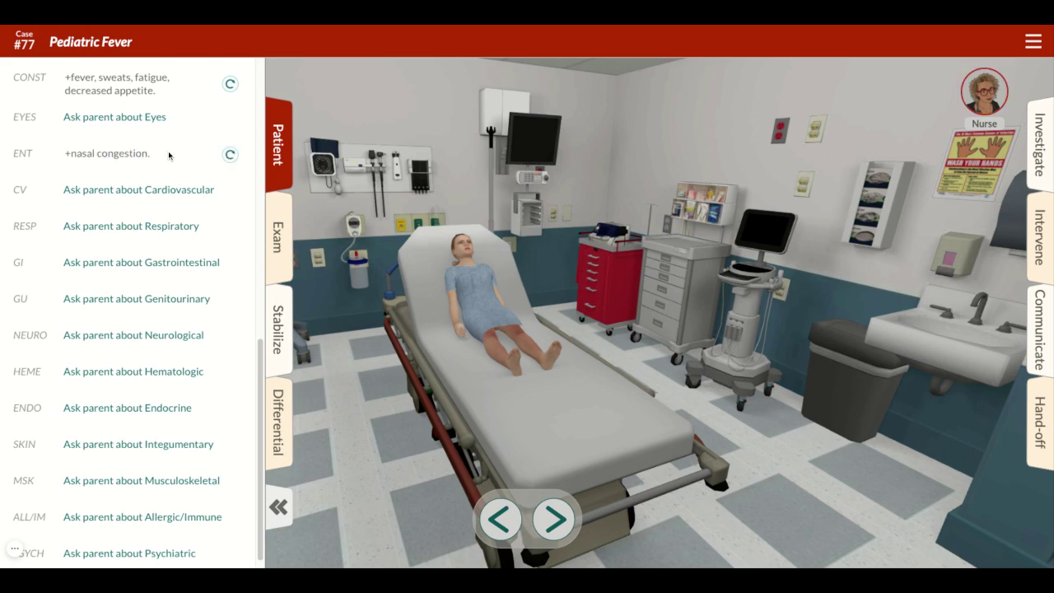
click(140, 231)
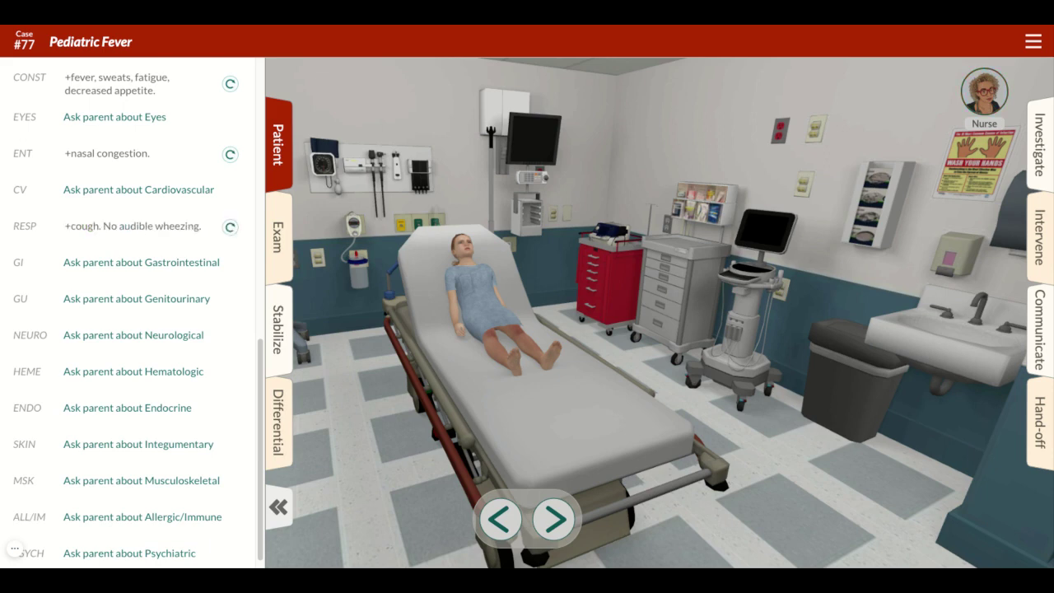
click(132, 194)
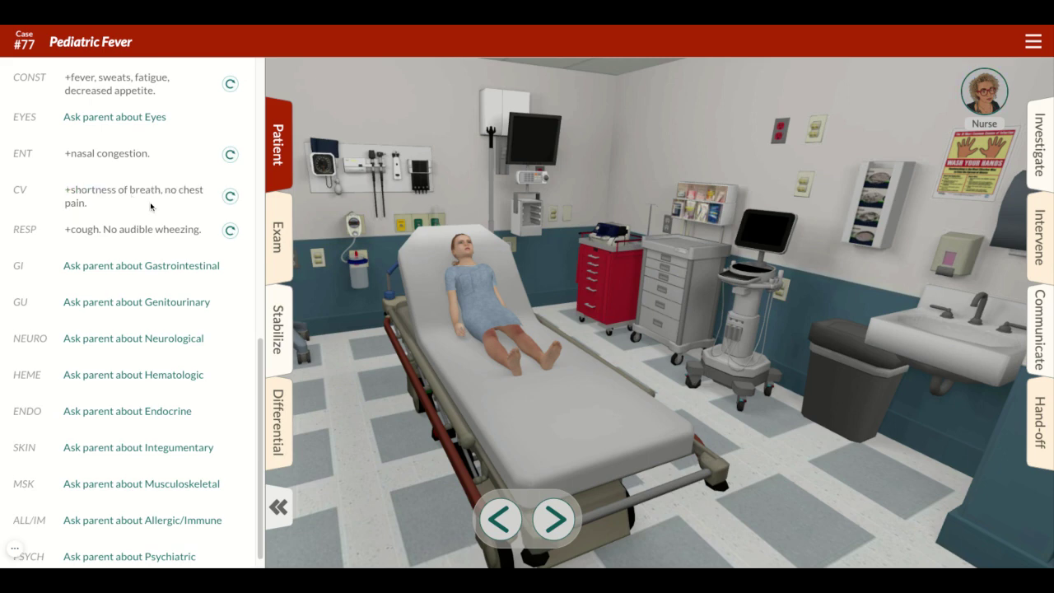
click(182, 267)
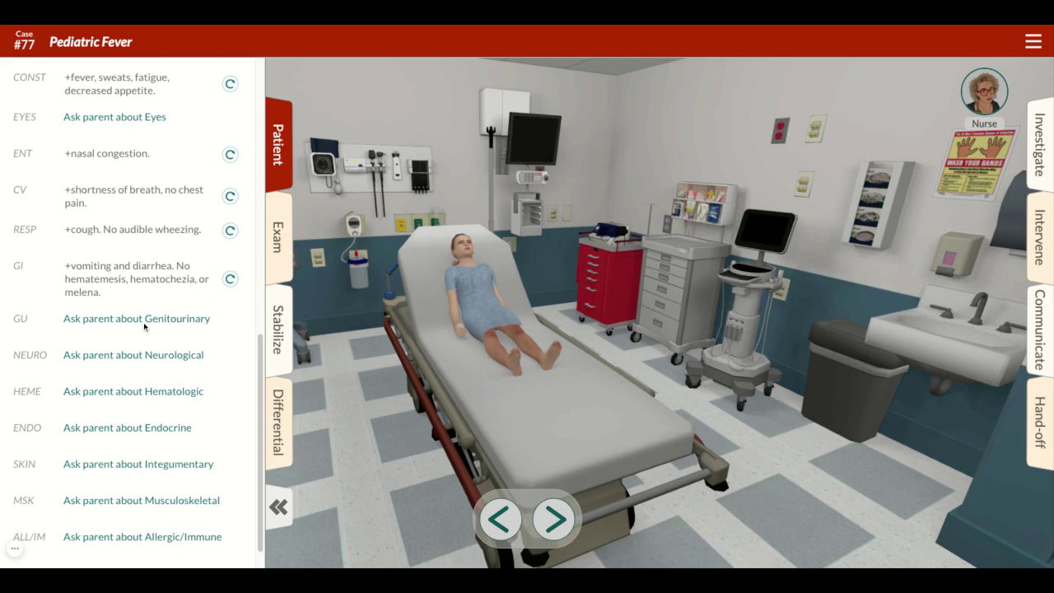
click(120, 320)
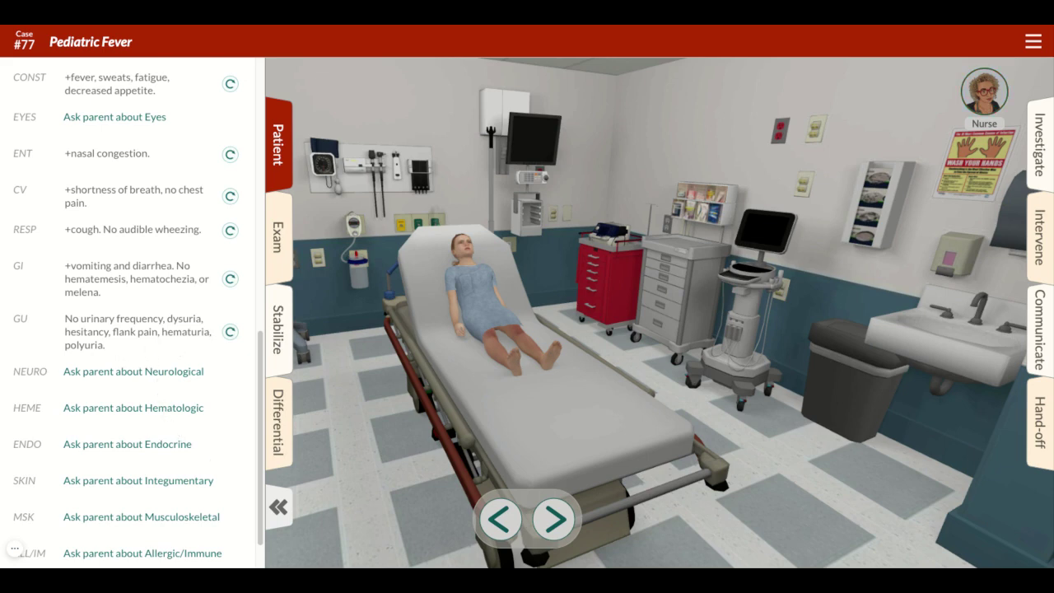
click(154, 482)
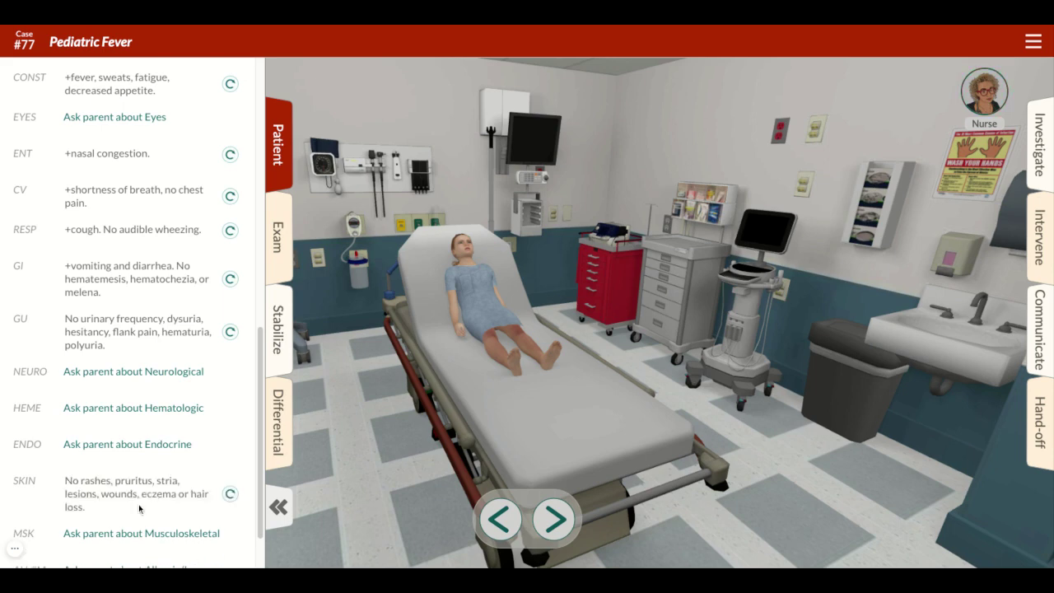
Step: Attach the monitor to the patient and perform the breathing, circulation and HEENT exams
click(277, 239)
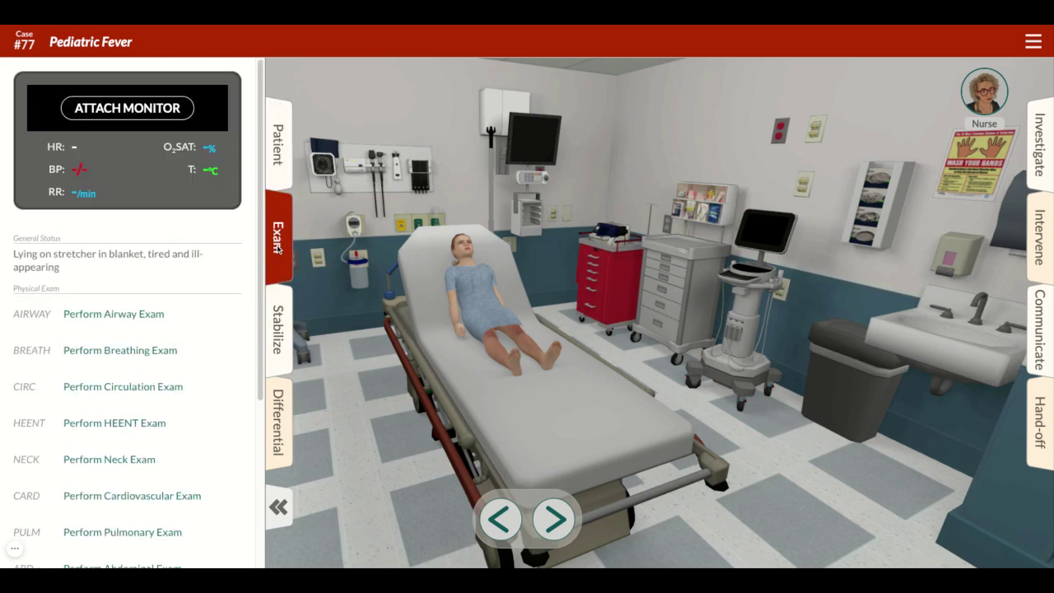
click(154, 120)
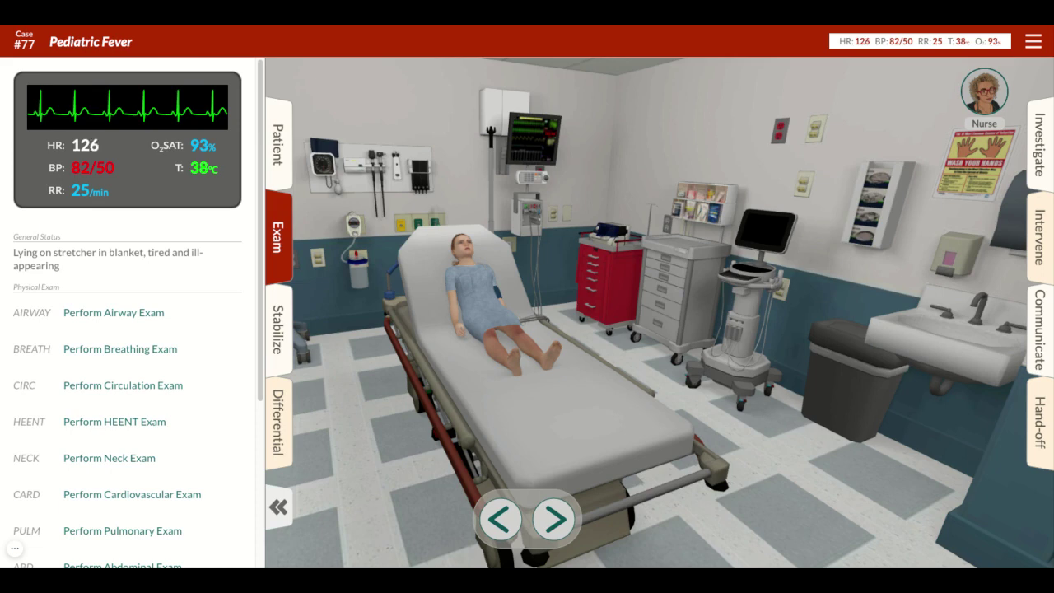
scroll(260, 270, down, 1)
scroll(259, 270, down, 5)
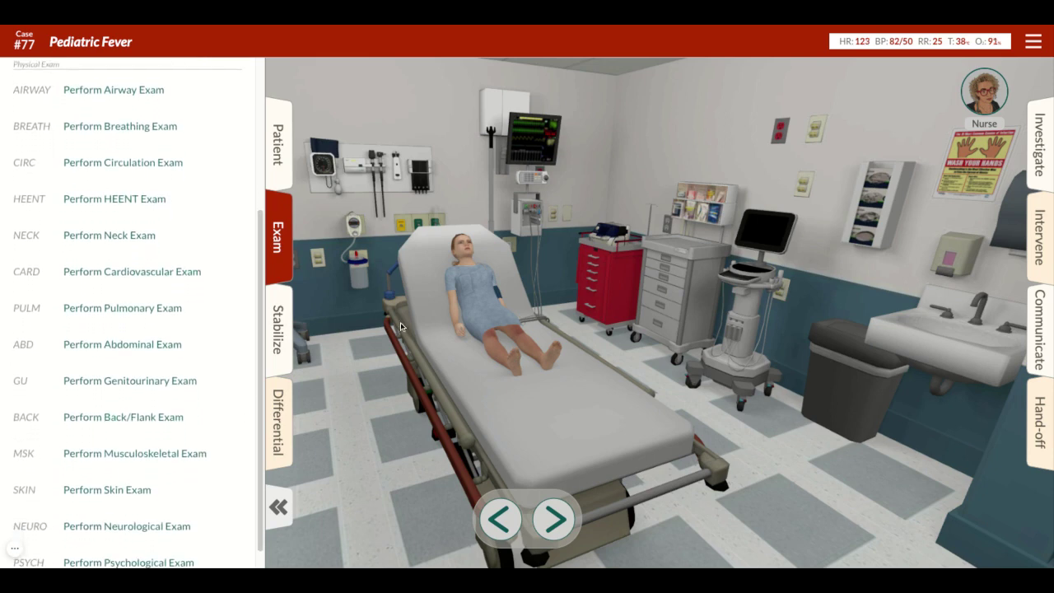
click(118, 126)
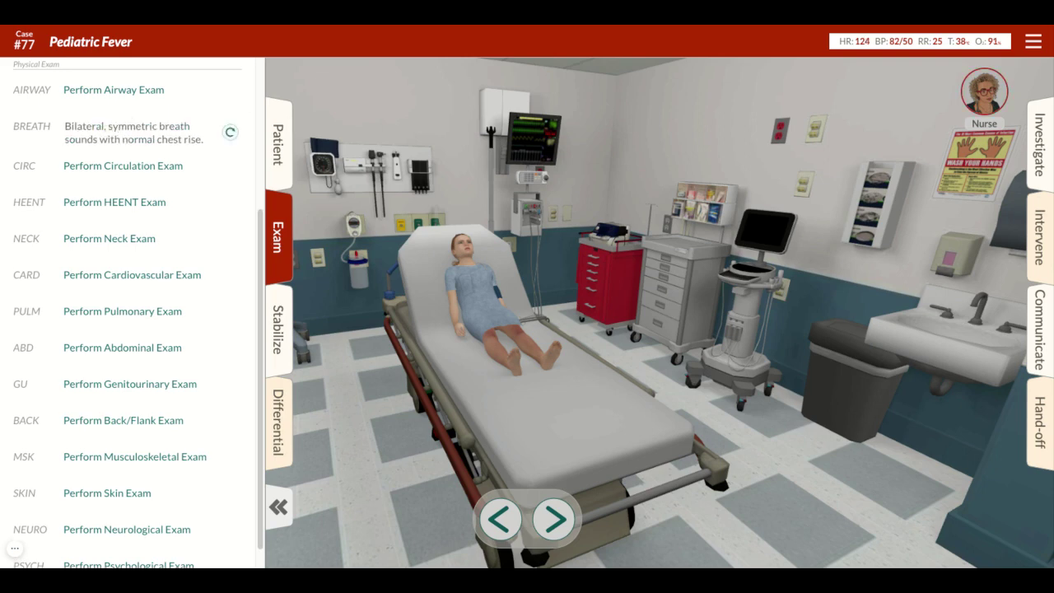
click(178, 167)
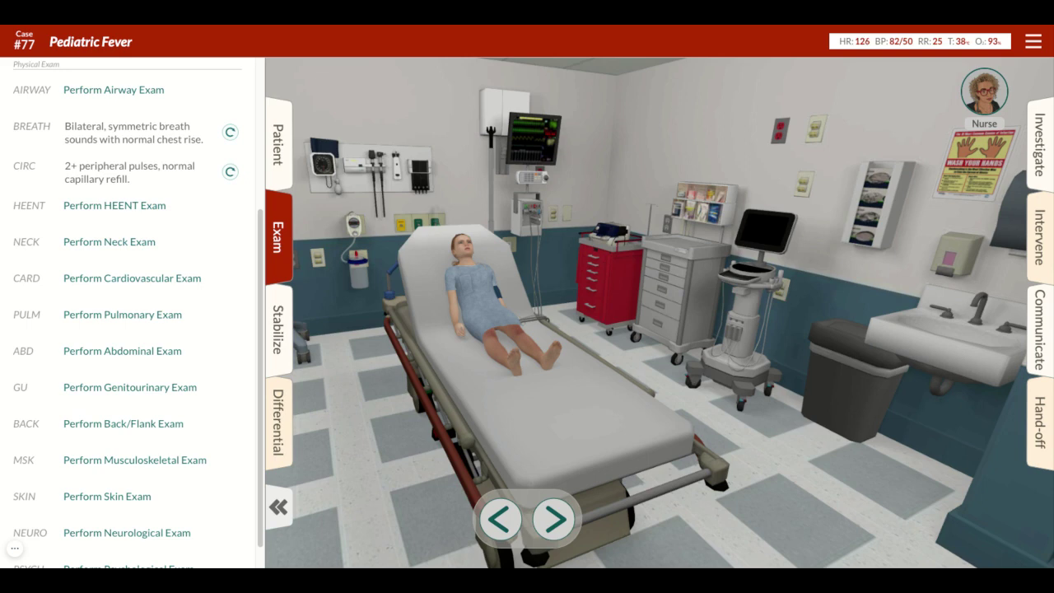
click(132, 206)
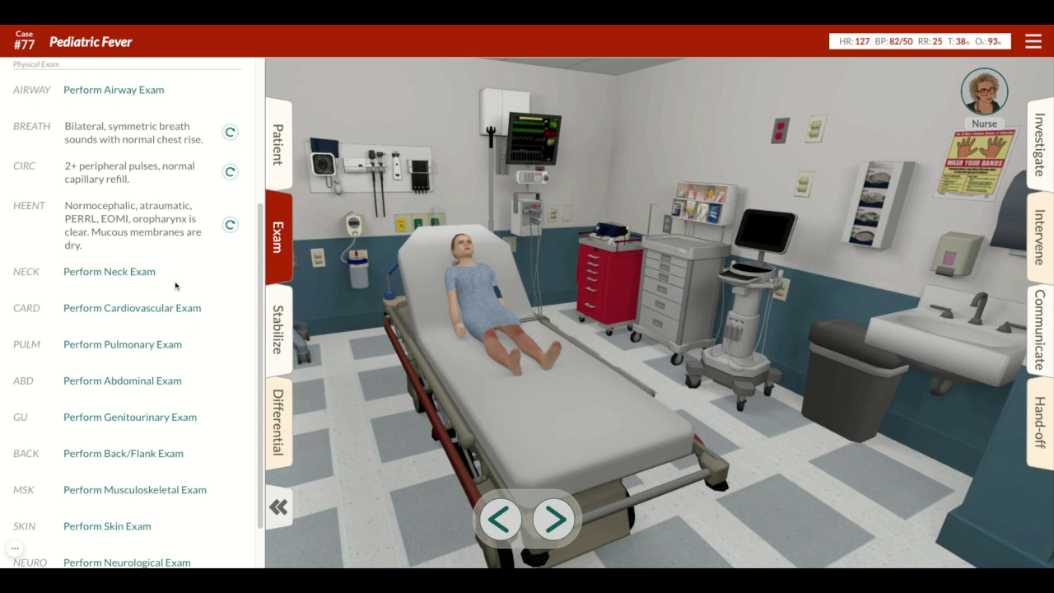
Step: Perform the neck, cardiovascular, pulmonary, abdominal and skin exams
click(112, 274)
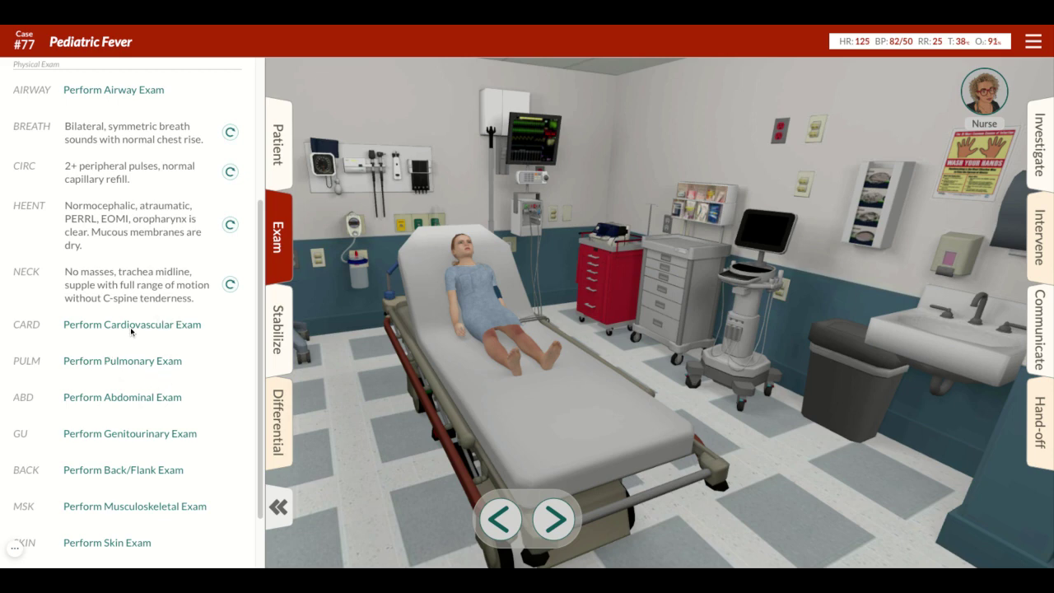
click(135, 326)
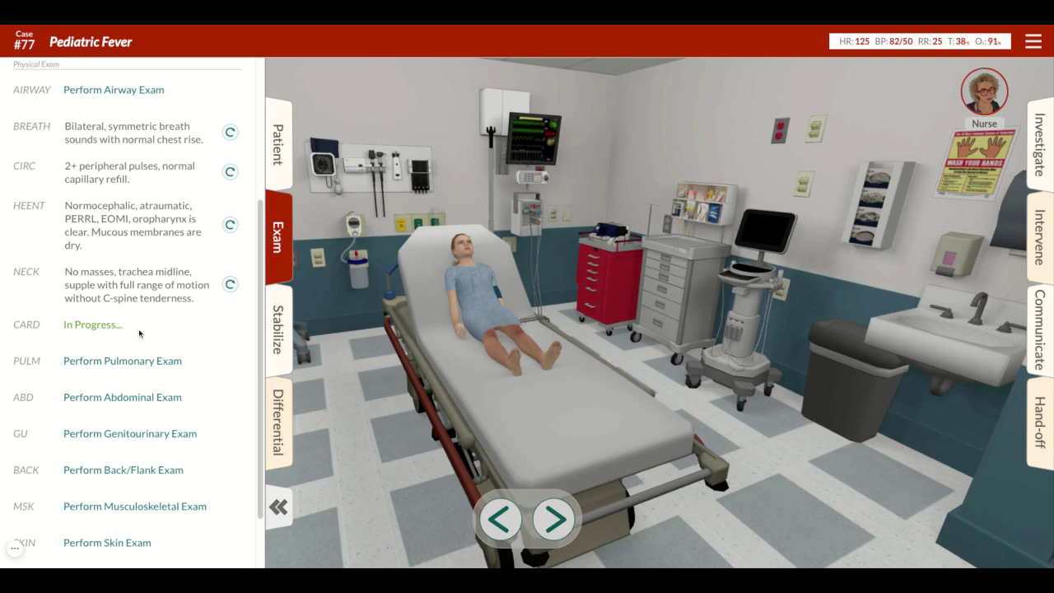
click(110, 362)
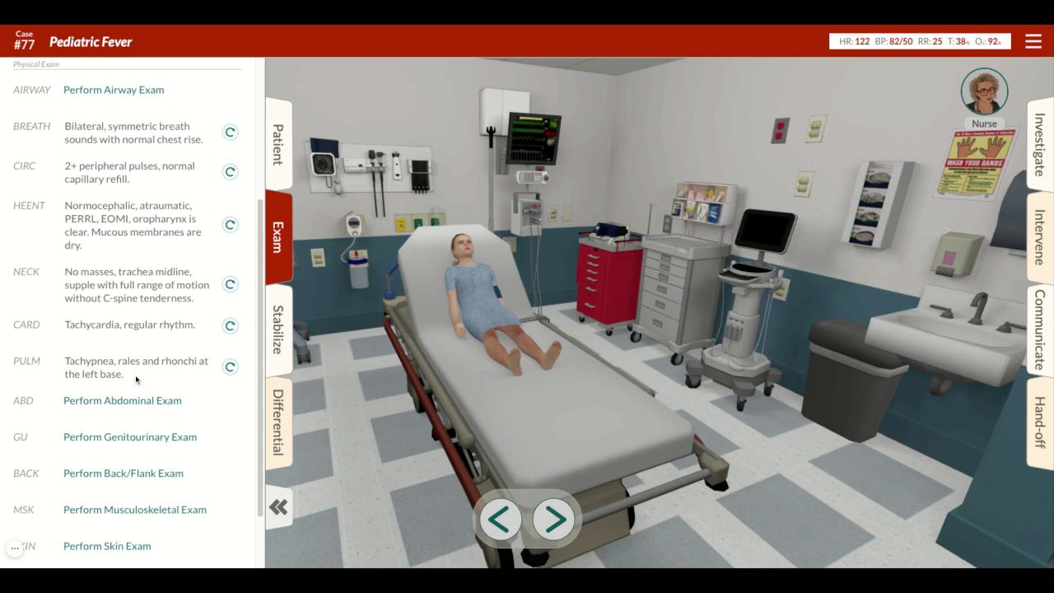
click(138, 401)
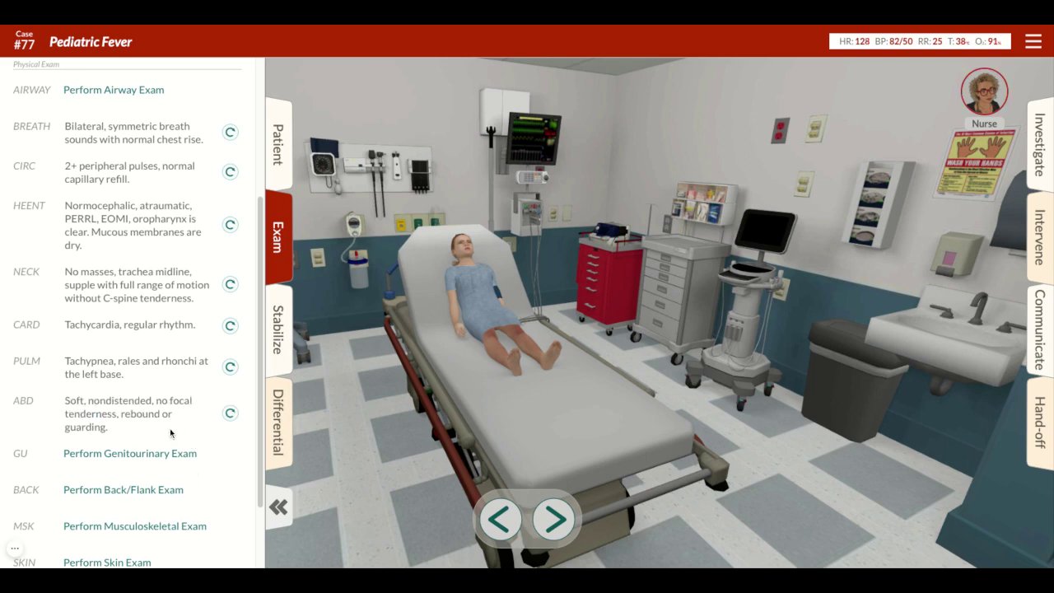
scroll(171, 435, down, 2)
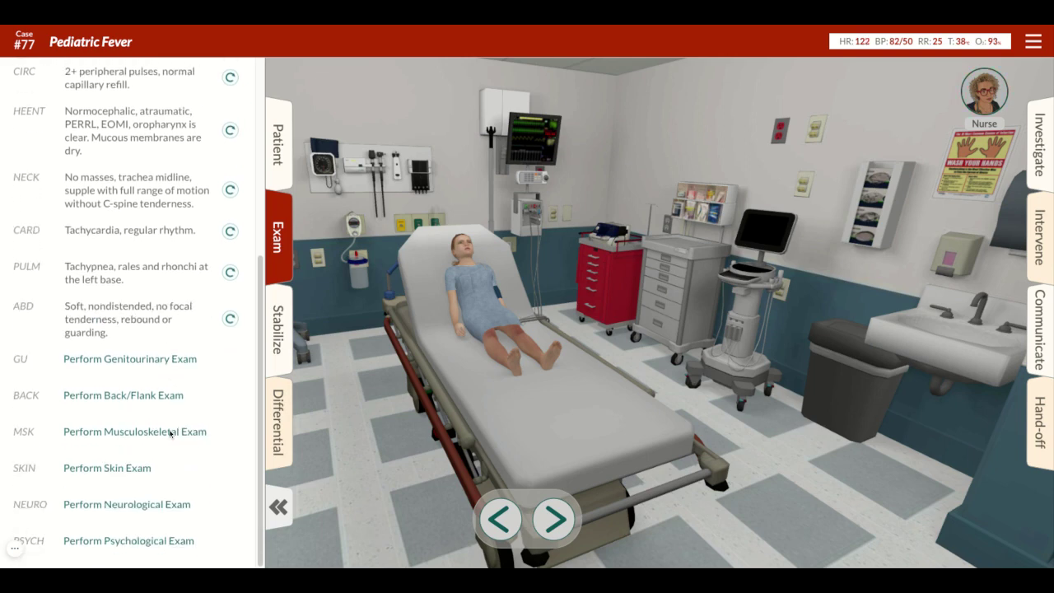
click(111, 471)
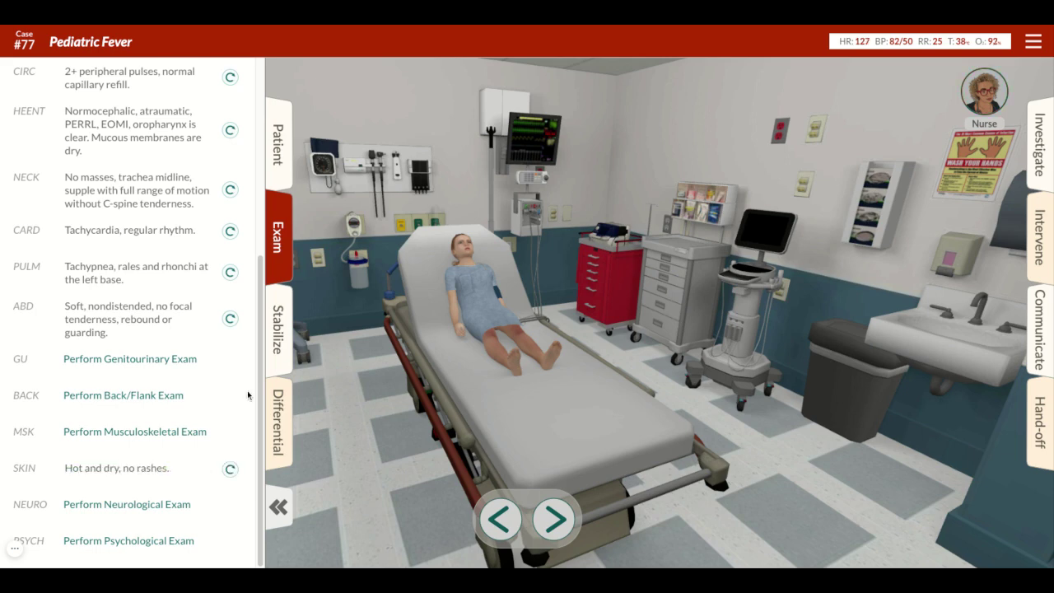
Step: Stabilize the patient by inserting an IV and starting nasal cannula oxygen
click(274, 348)
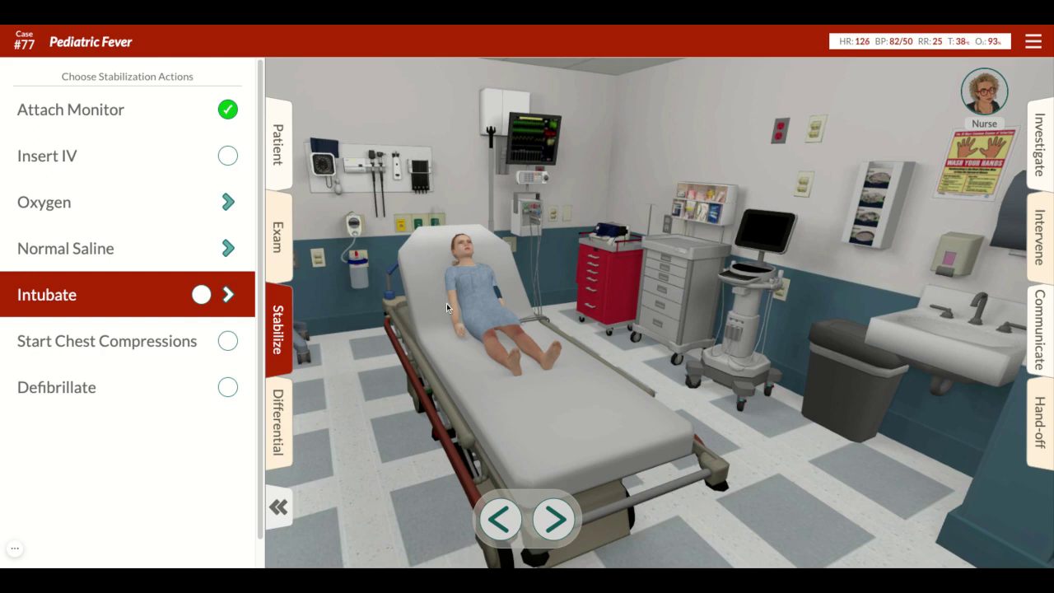
click(228, 156)
click(227, 202)
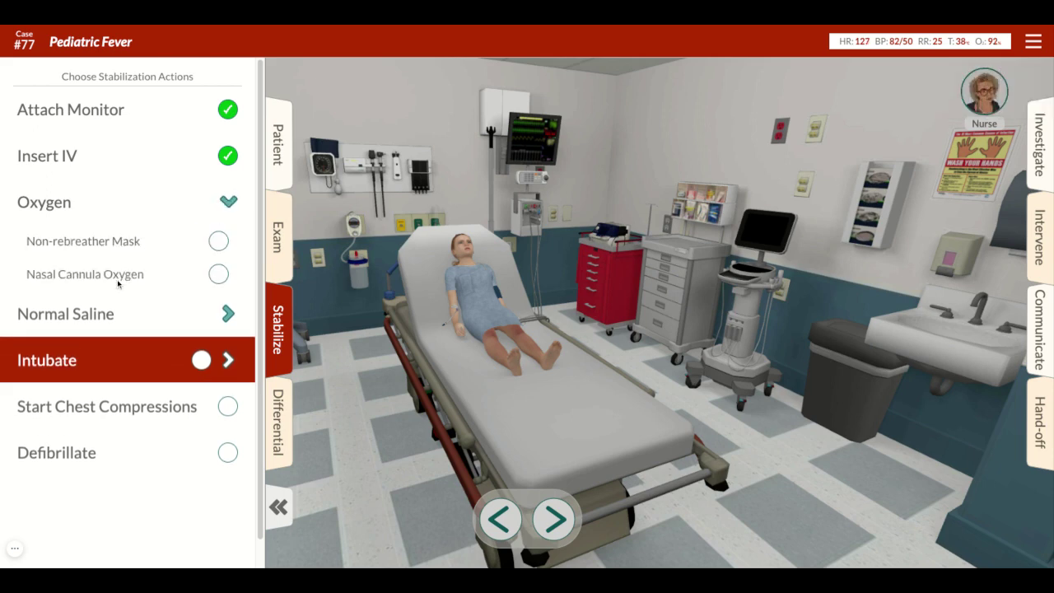
click(219, 275)
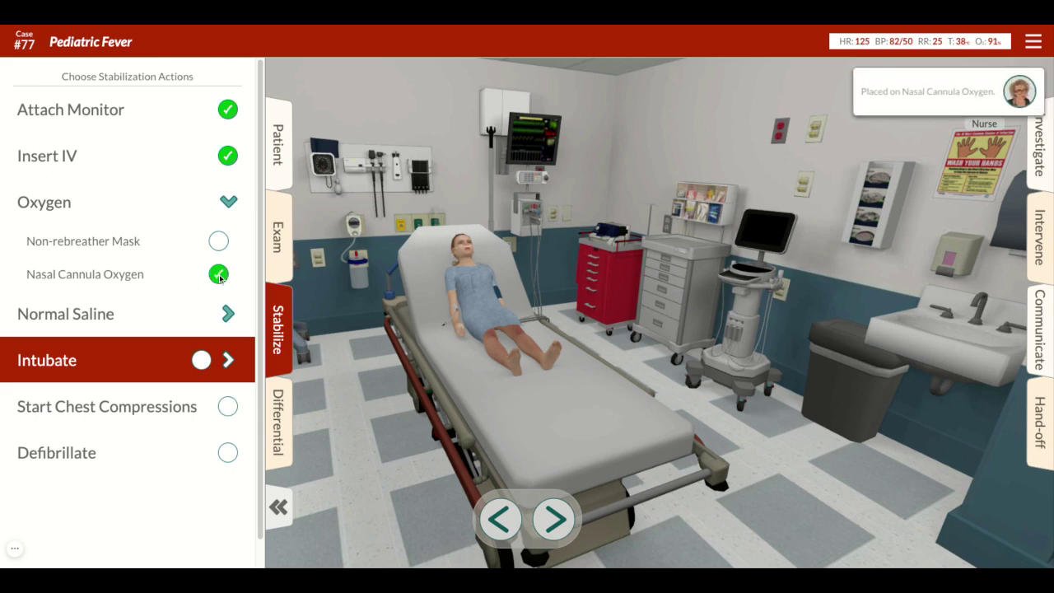
click(228, 202)
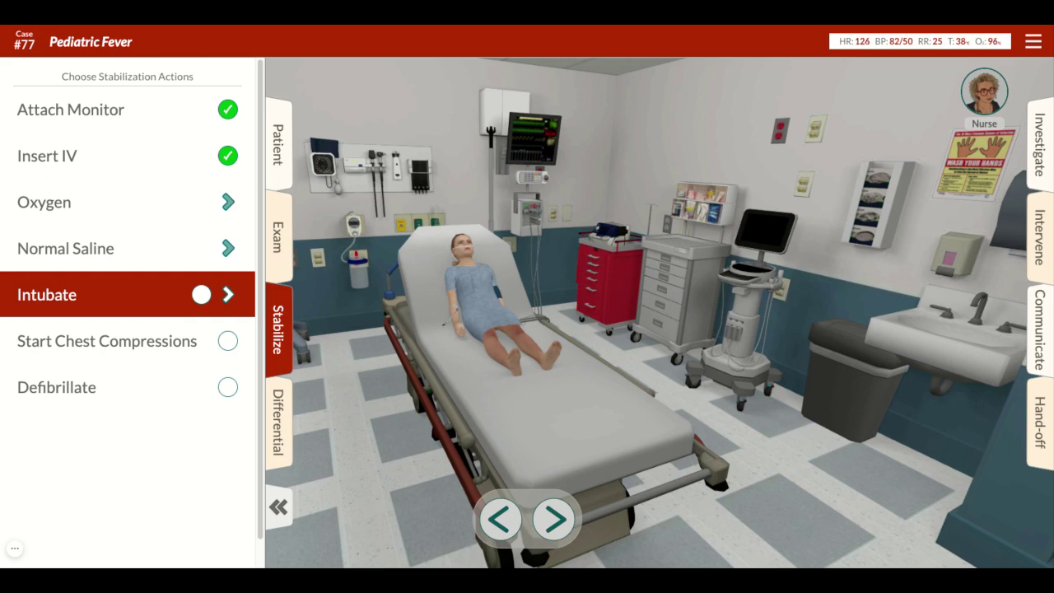
Step: Check the patient's weight and the saline stabilization volumes, and give Normal Saline 300mL as an IV fluid intervention
click(277, 144)
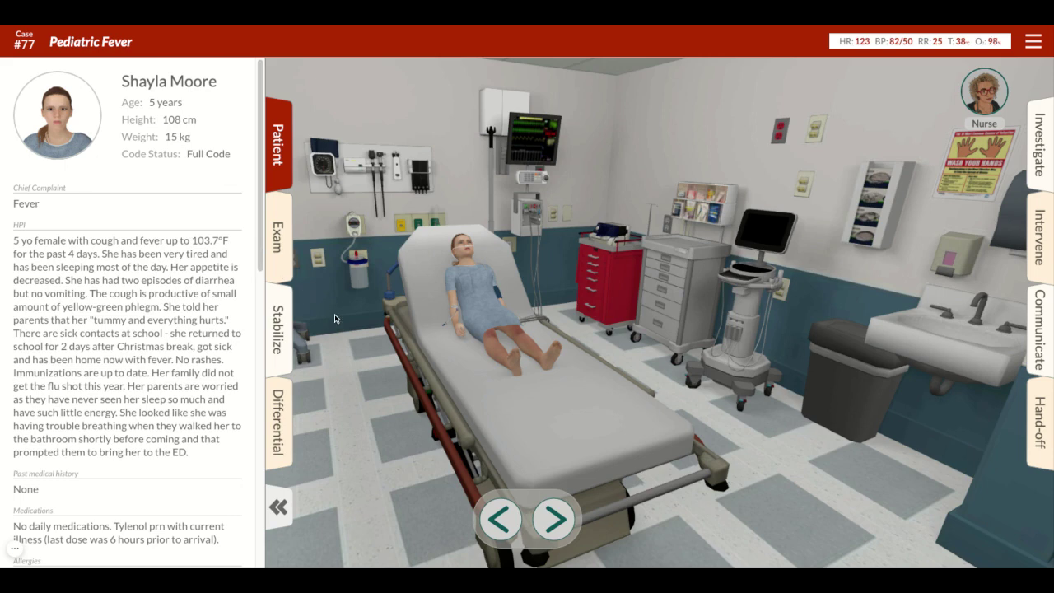
click(279, 334)
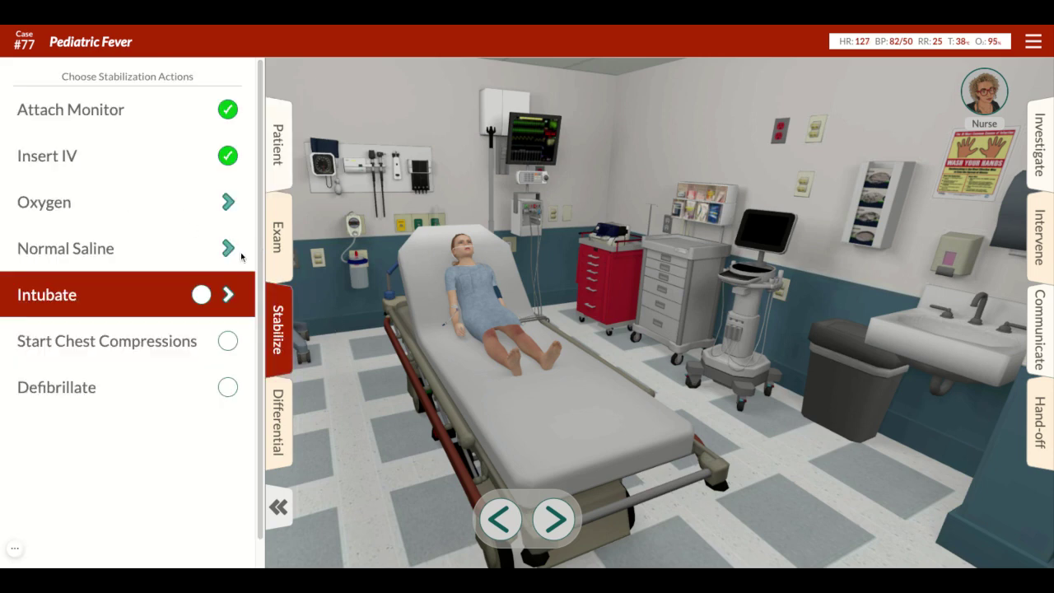
click(225, 249)
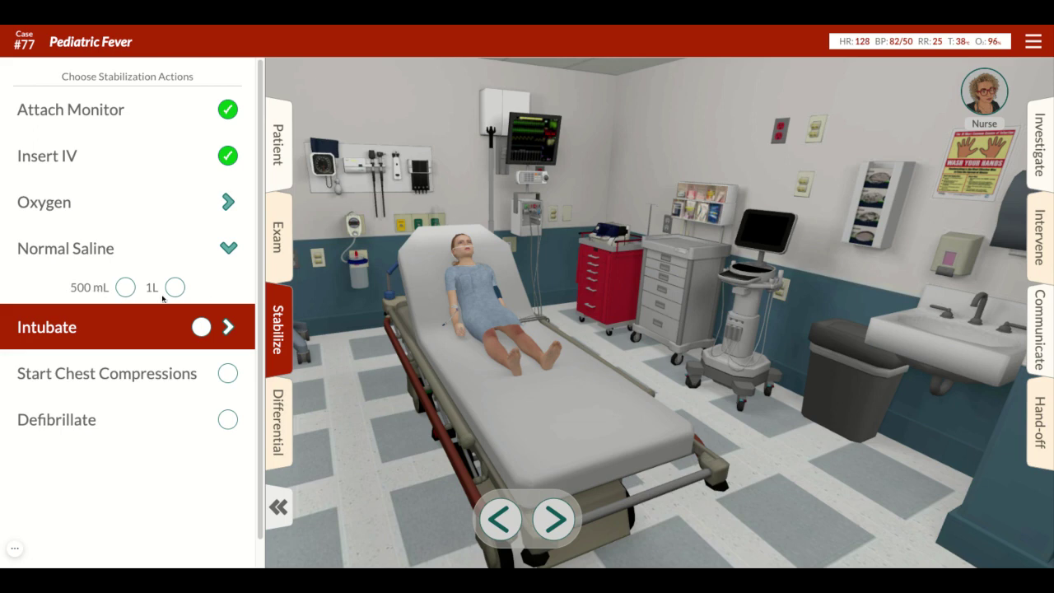
click(228, 248)
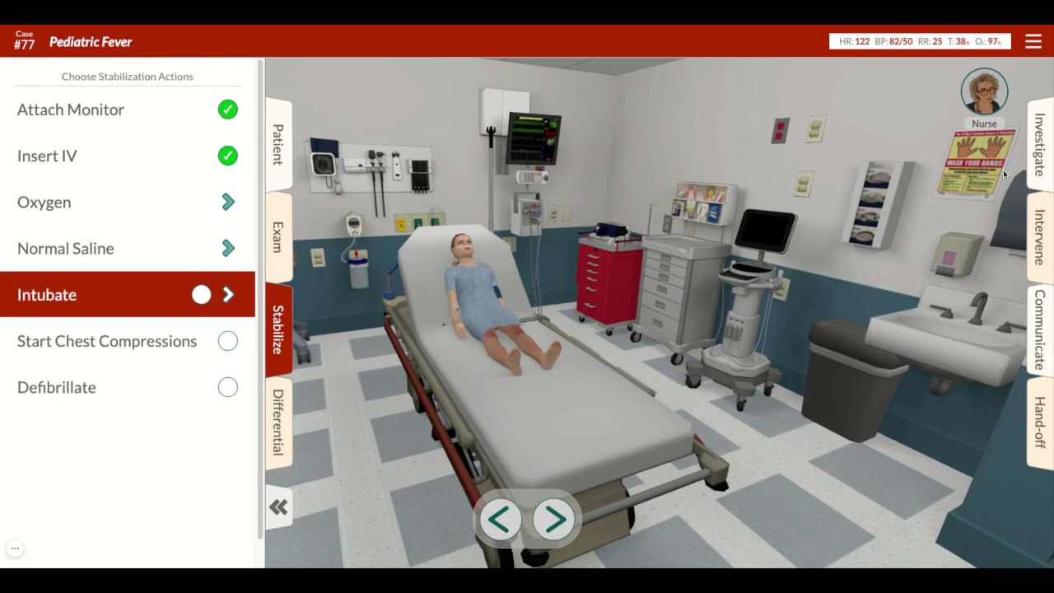
click(1049, 232)
click(853, 152)
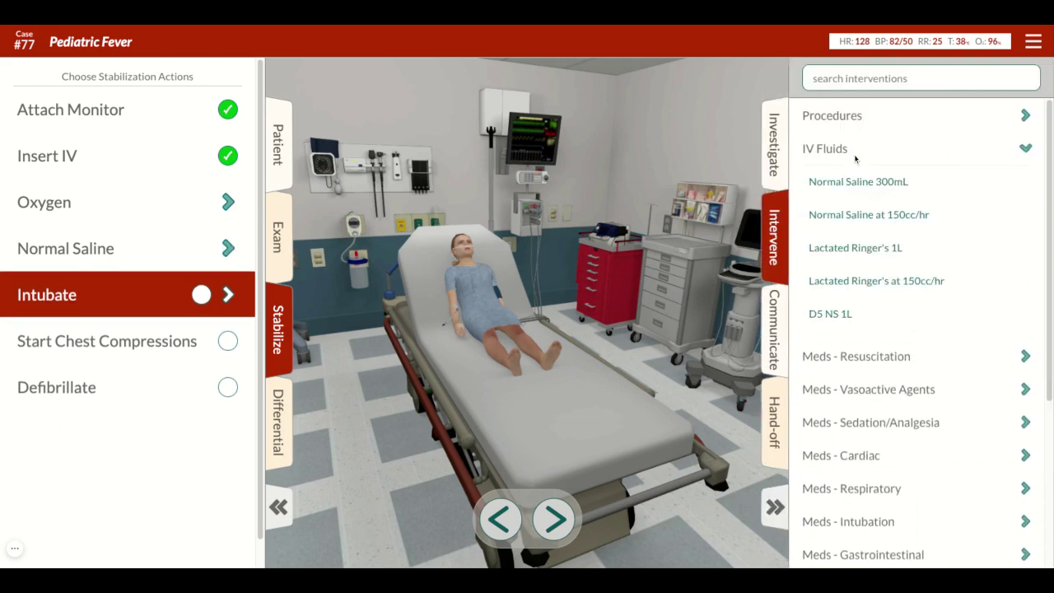
click(852, 182)
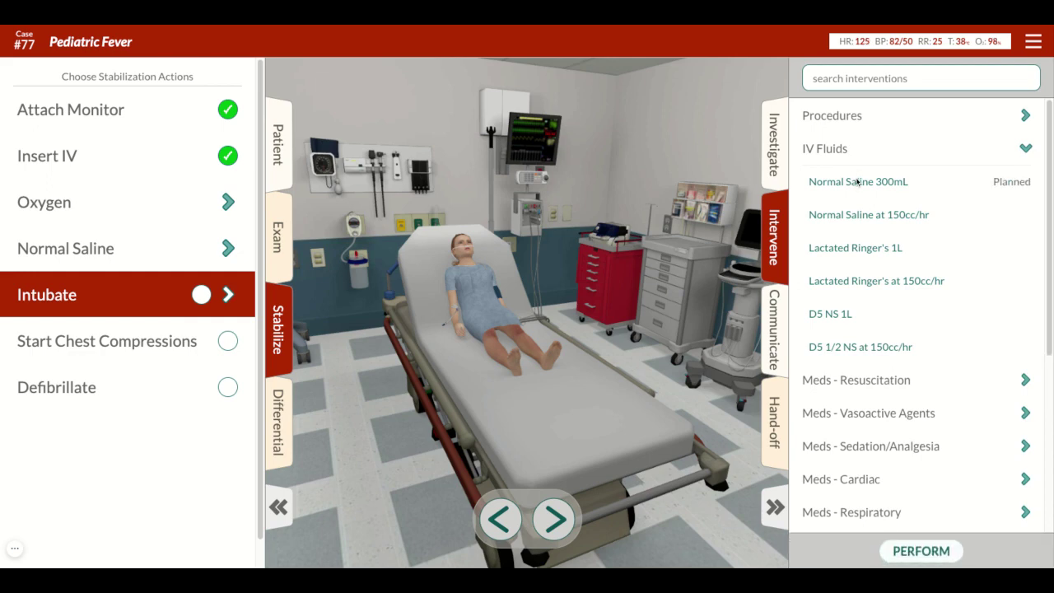
click(932, 550)
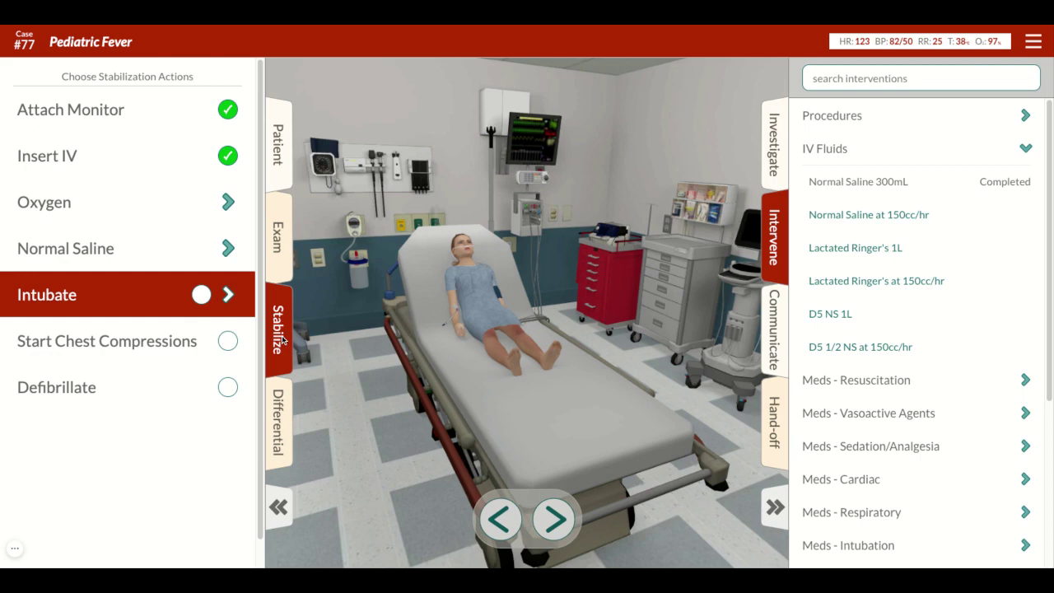
Step: Add the pulmonary diagnoses Acute Respiratory Distress Syndrome (ARDS) and Pneumonia - Community Acquired to the differential
click(276, 418)
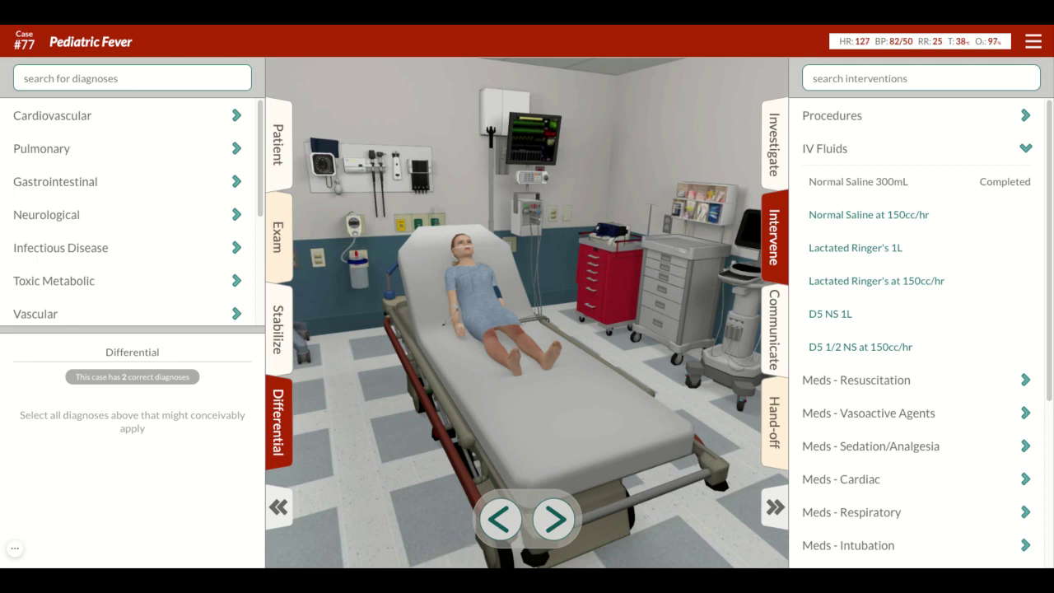
click(136, 151)
scroll(160, 276, down, 1)
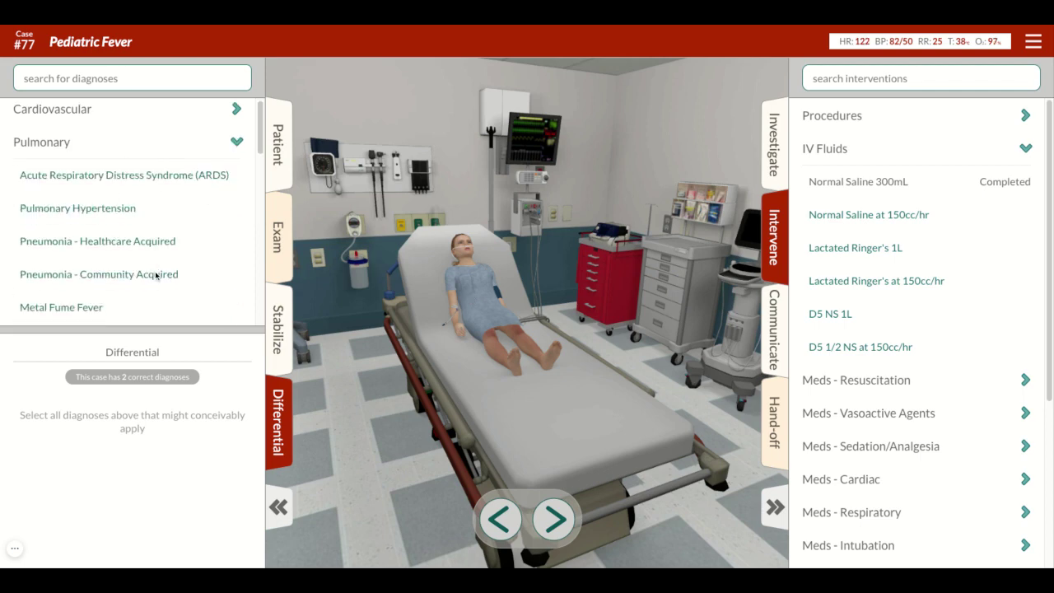
click(104, 170)
scroll(141, 259, down, 1)
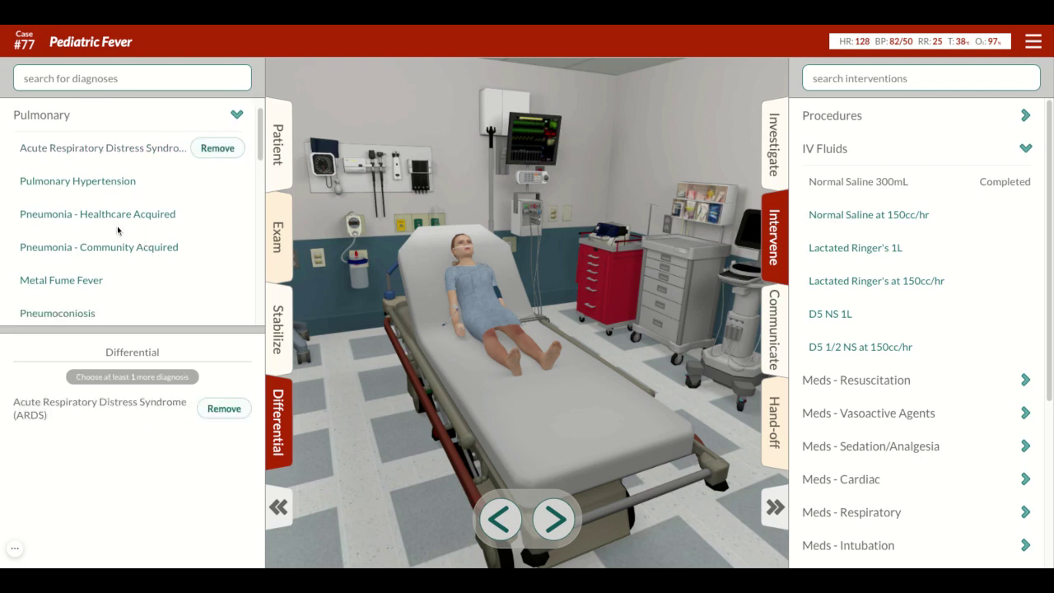
click(115, 246)
Step: Add Bronchitis and Asthma Exacerbation from the pulmonary diagnoses to the differential
scroll(125, 300, down, 6)
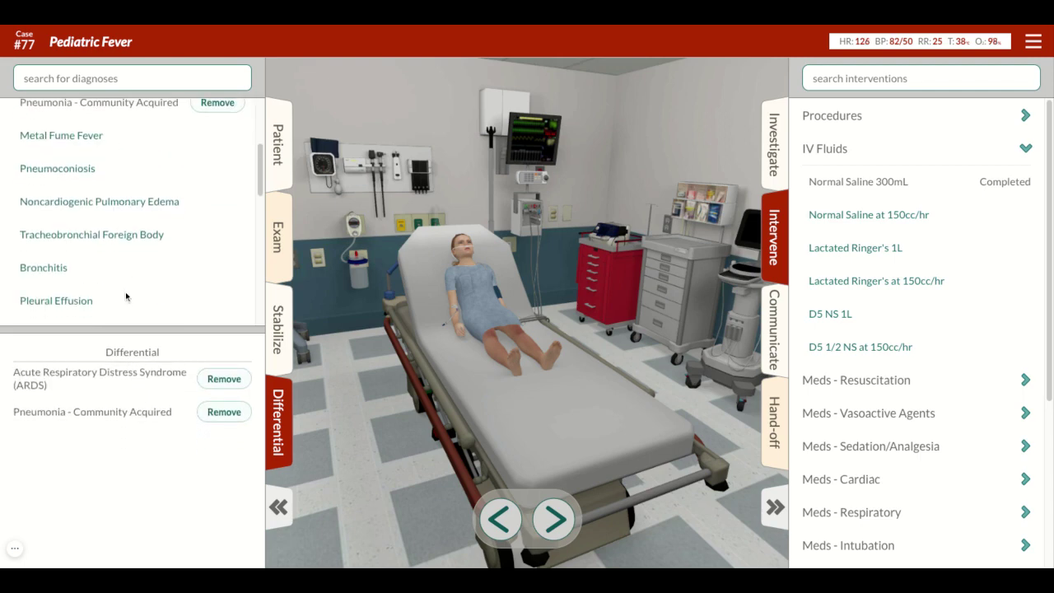
click(74, 269)
scroll(110, 288, down, 3)
scroll(151, 290, down, 1)
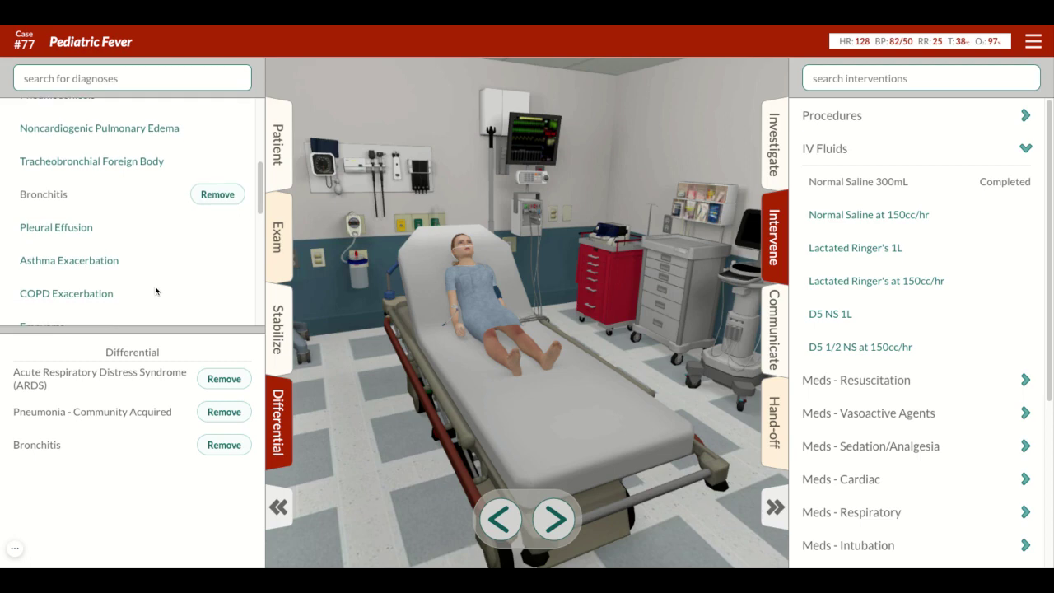
click(101, 262)
scroll(166, 284, down, 1)
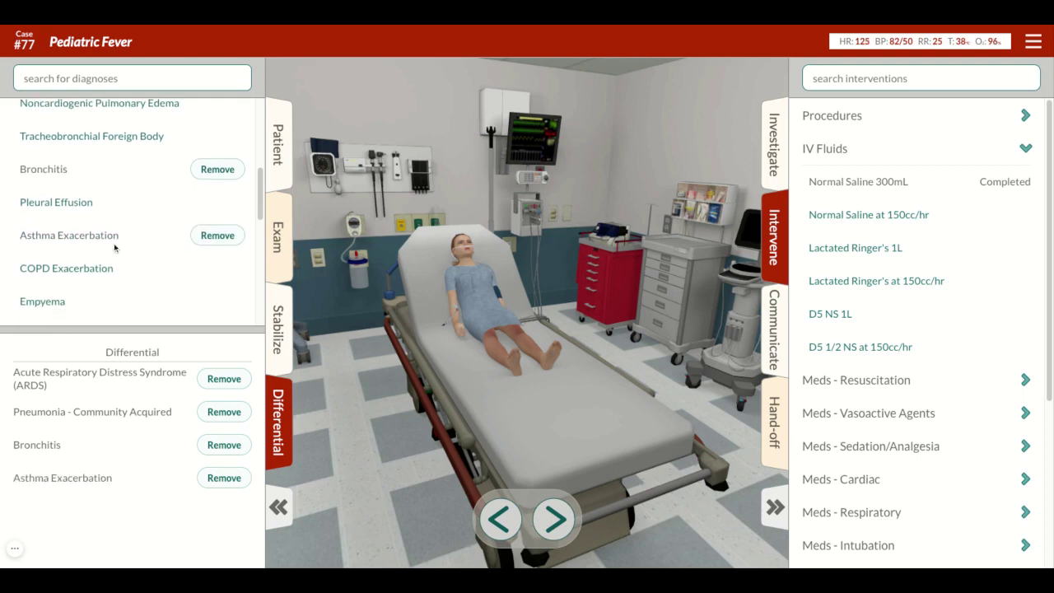
Step: Add Viral Syndrome and Viral URI from the infectious disease diagnoses to the differential
scroll(179, 294, down, 1)
scroll(181, 293, down, 5)
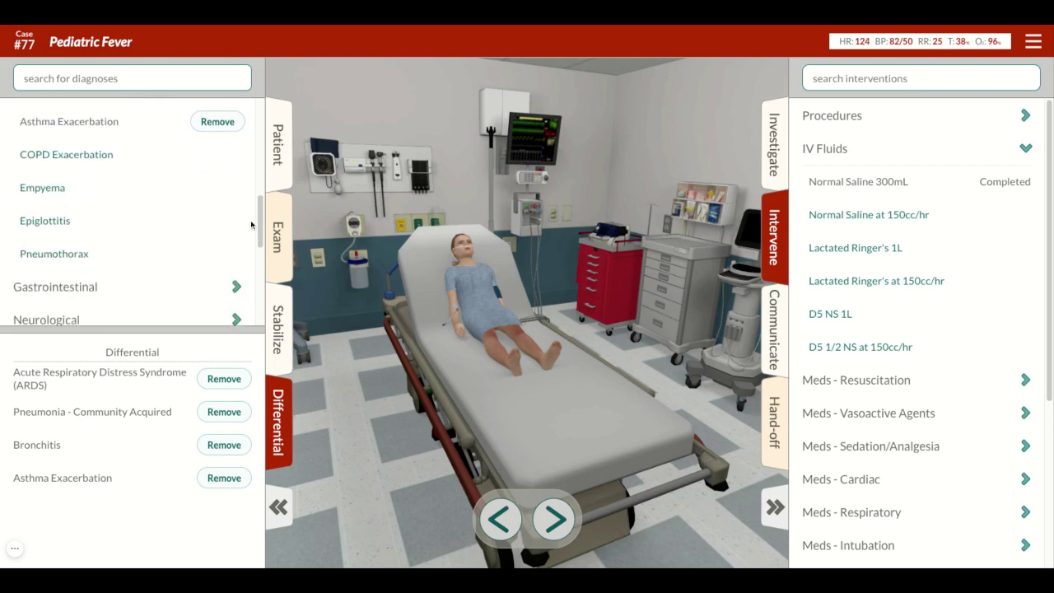
scroll(260, 225, down, 5)
click(82, 124)
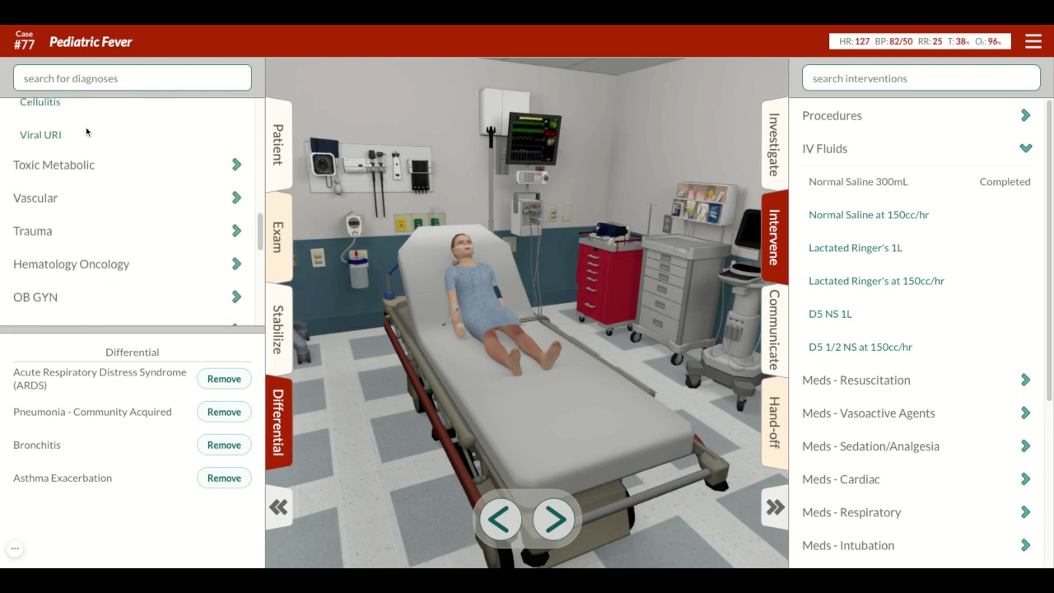
scroll(262, 250, up, 8)
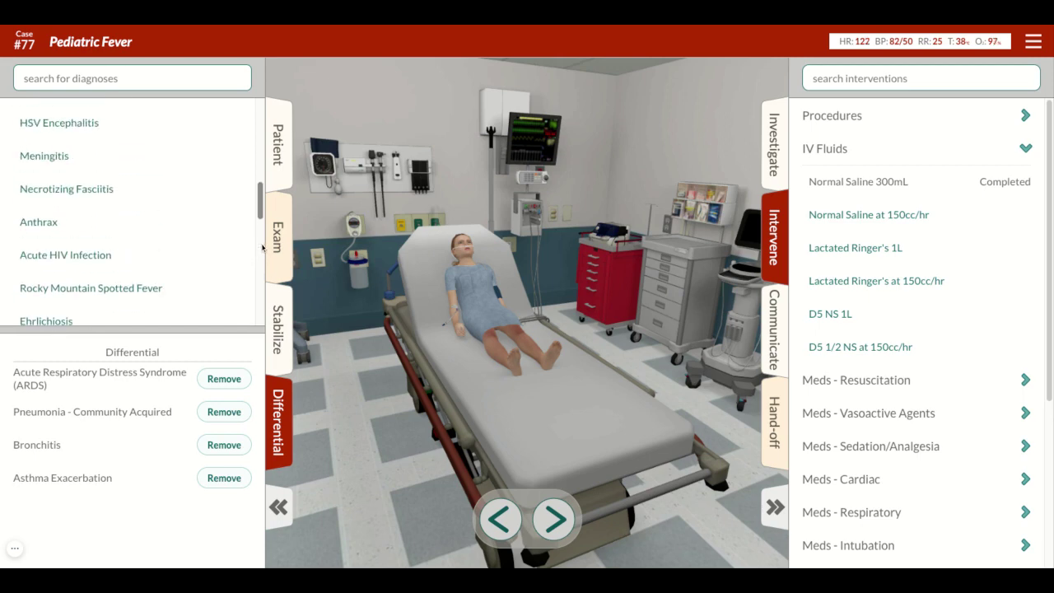
scroll(139, 240, up, 4)
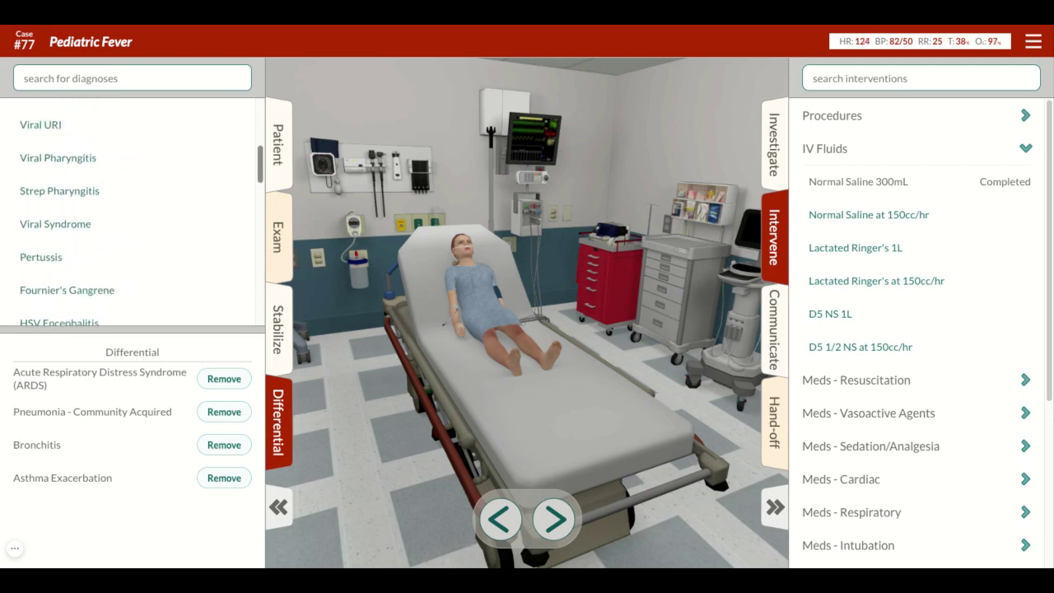
click(102, 262)
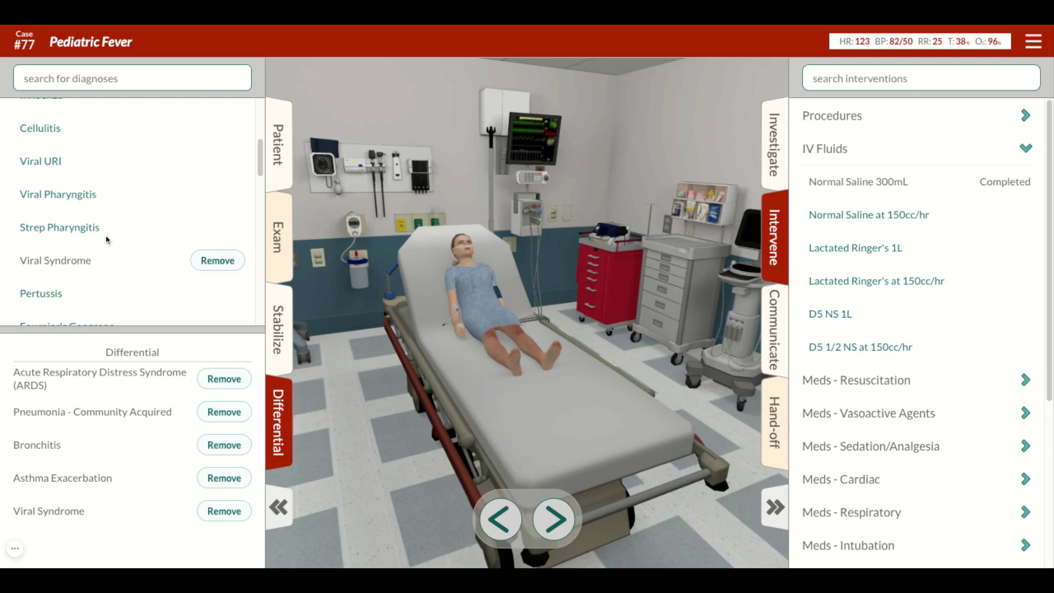
click(63, 162)
scroll(156, 254, down, 1)
scroll(156, 254, up, 2)
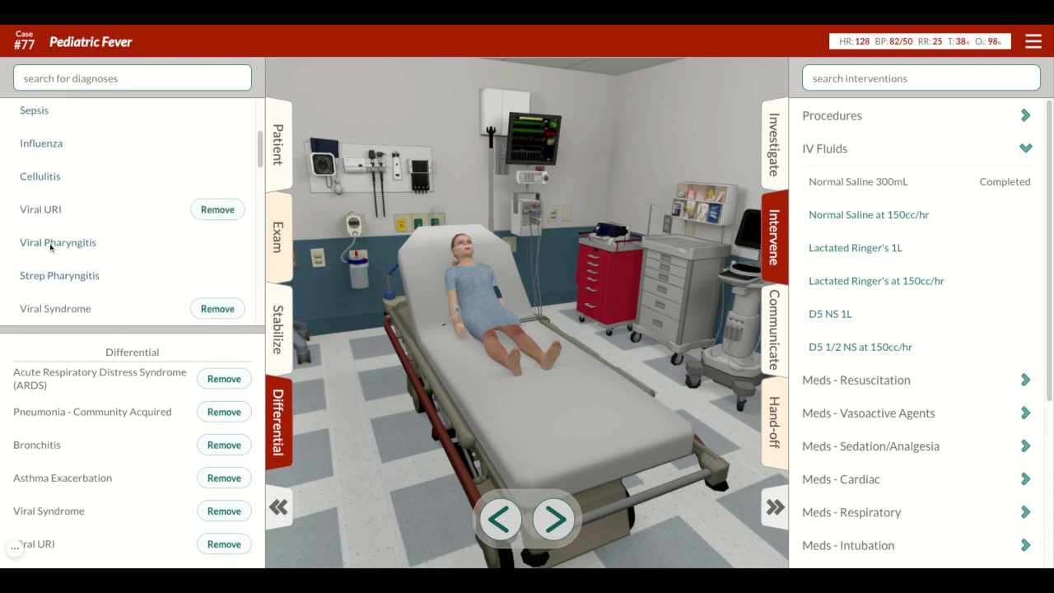
Step: Add Viral Pharyngitis and Influenza from the infectious disease diagnoses to the differential
click(50, 242)
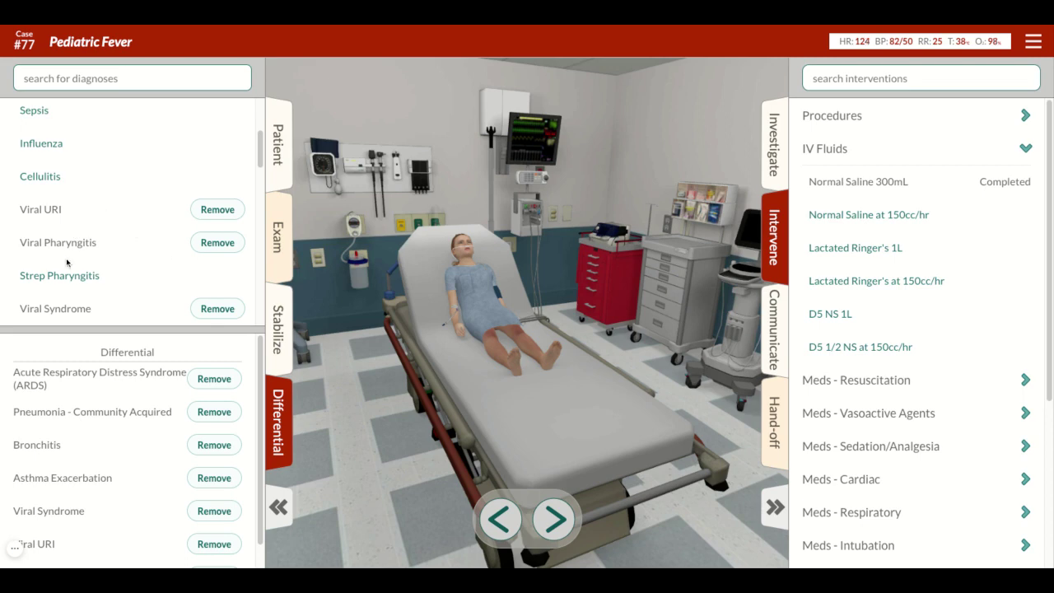
click(49, 146)
scroll(264, 151, up, 2)
scroll(265, 150, up, 2)
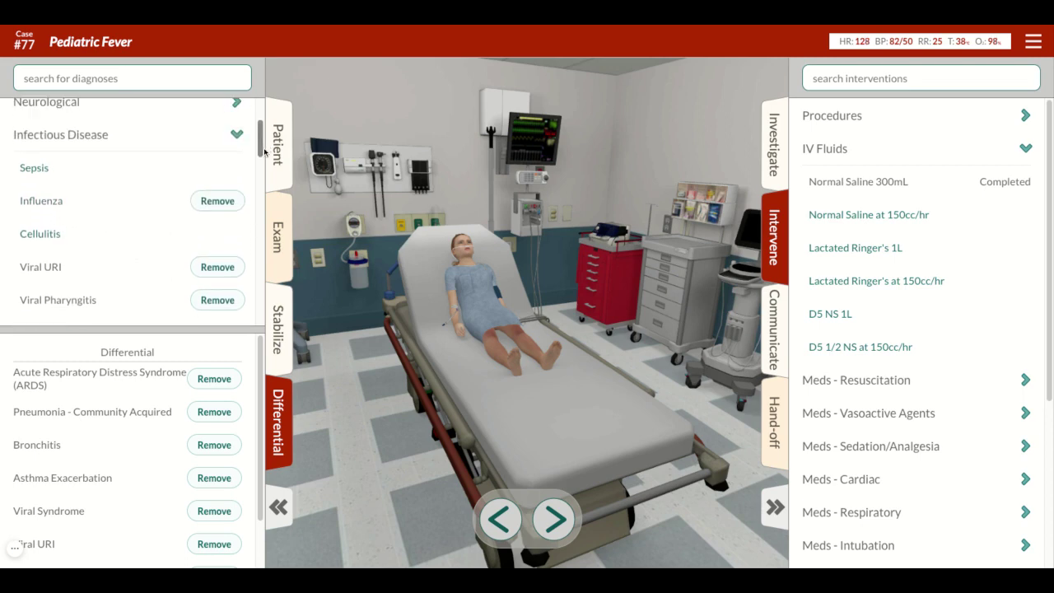
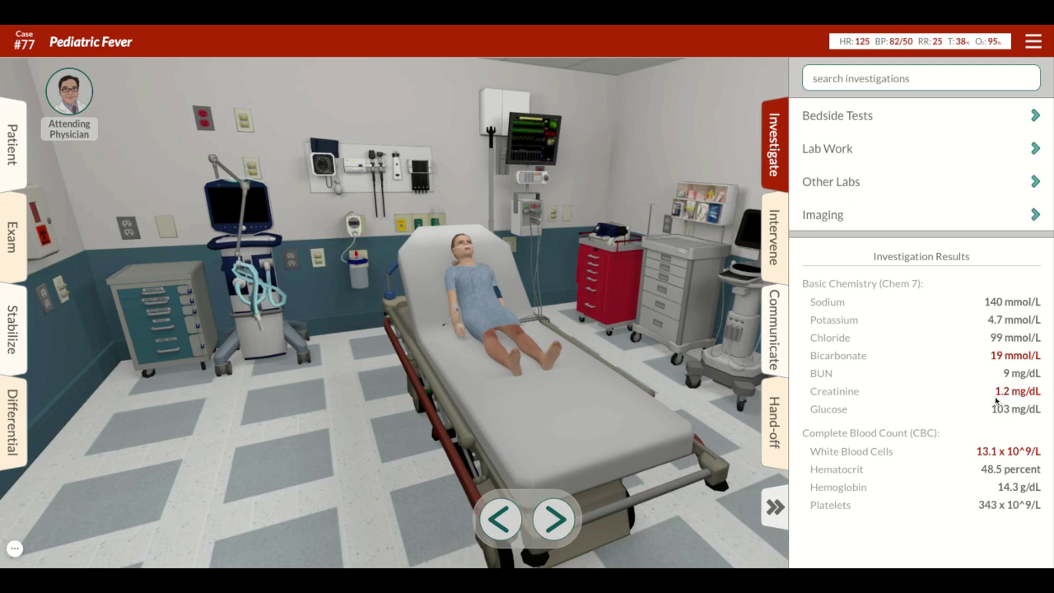
Step: Order and perform an Influenza PCR from the lab work investigations
click(850, 155)
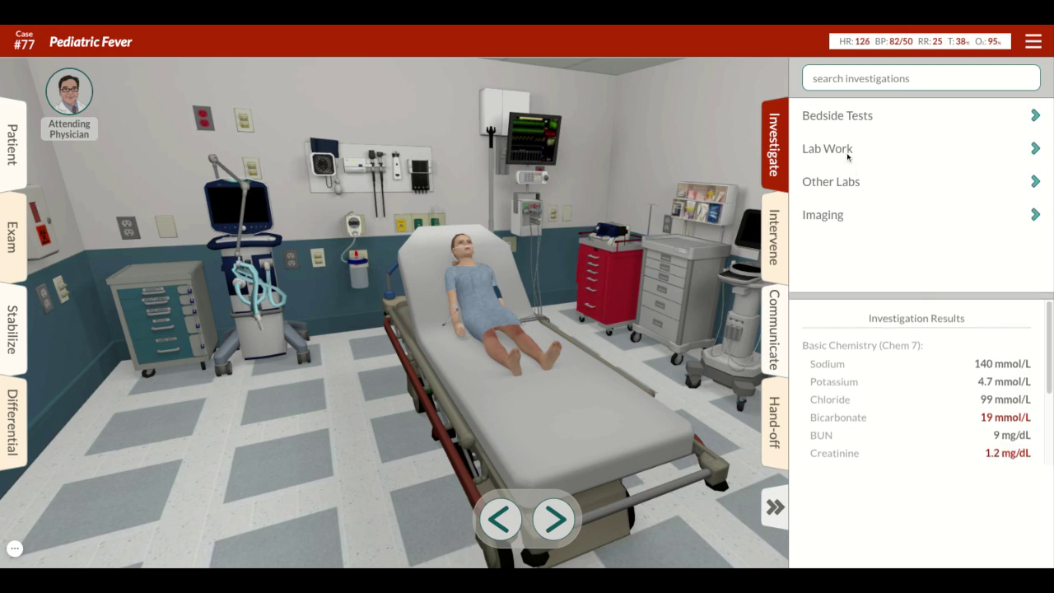
scroll(879, 324, down, 5)
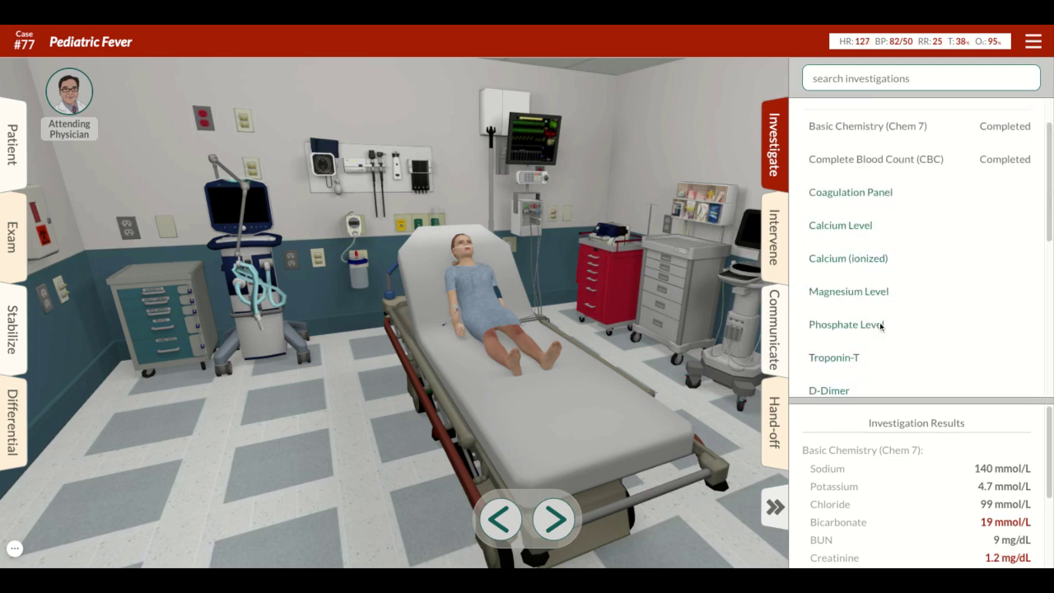
scroll(879, 327, down, 2)
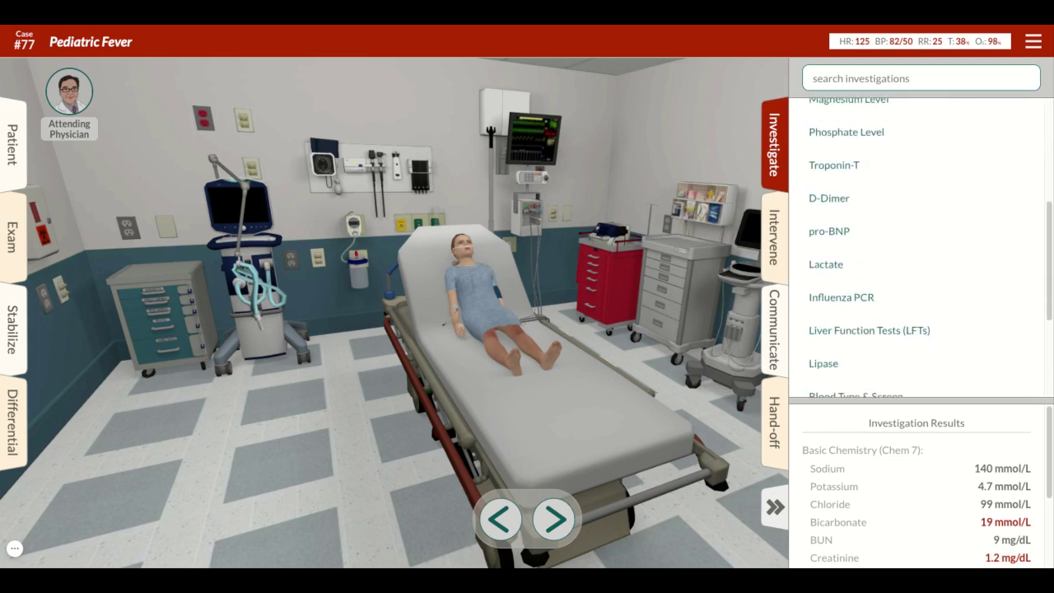
click(856, 294)
click(920, 384)
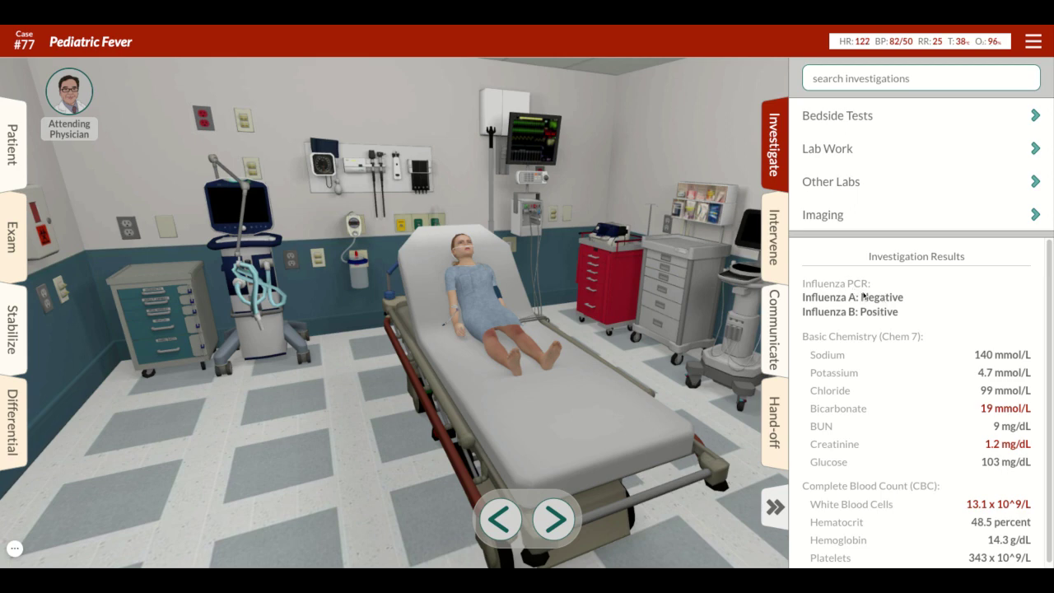
Step: Plan a Lactate test from the lab work investigations
click(838, 151)
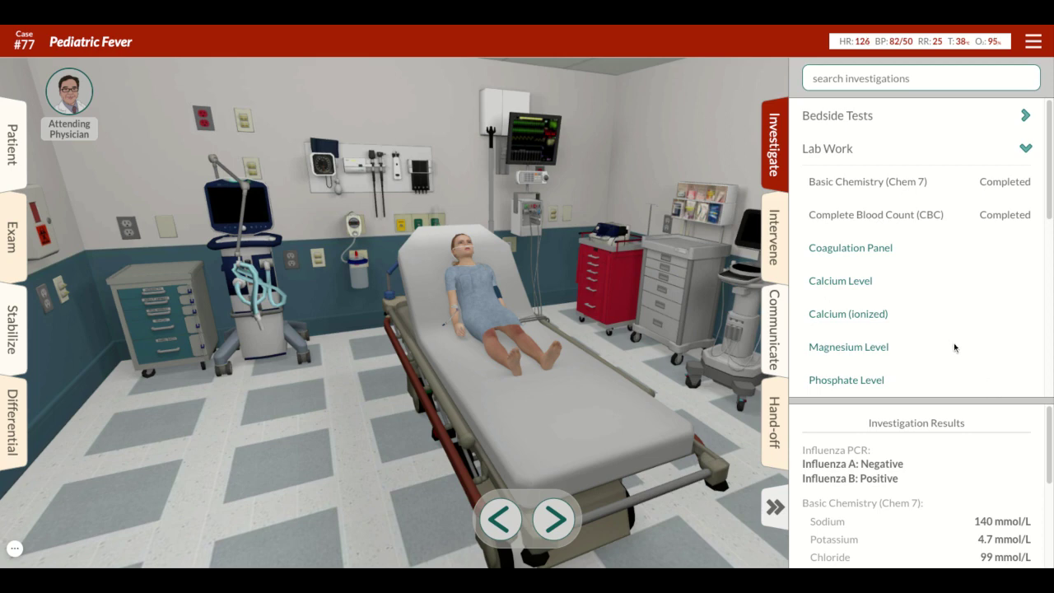
scroll(954, 347, down, 3)
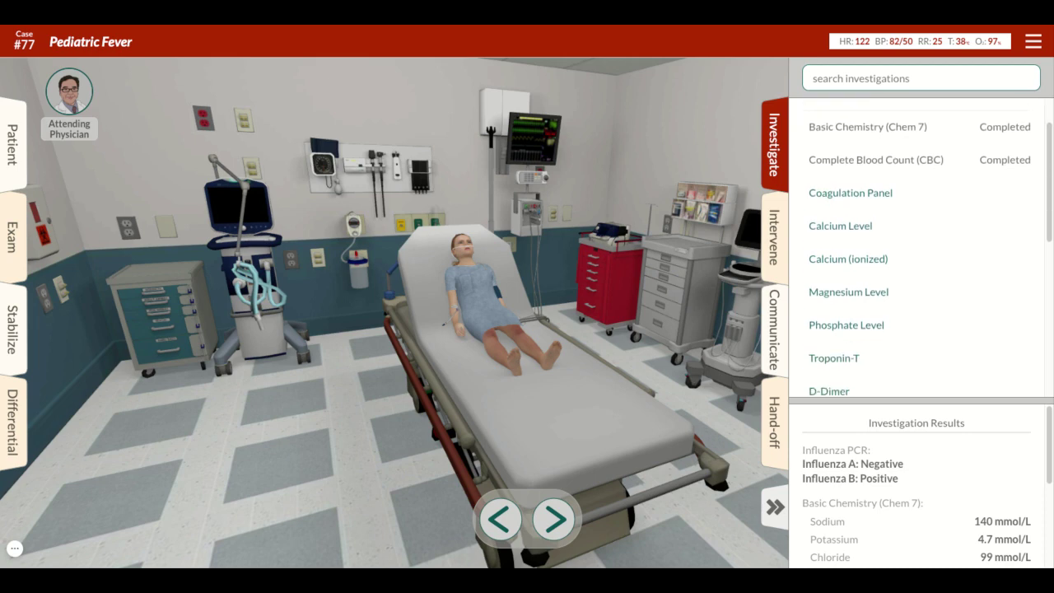
scroll(906, 346, down, 2)
click(856, 350)
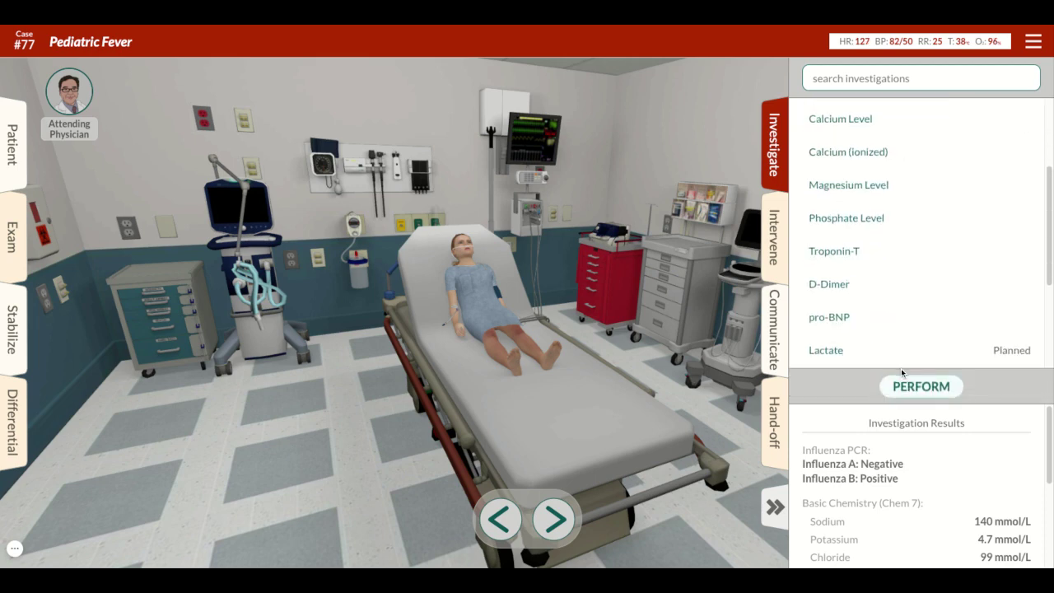
Step: Add Blood Culture x 2 from the other labs and perform the planned investigations
scroll(923, 341, down, 2)
scroll(925, 350, down, 4)
scroll(925, 354, down, 3)
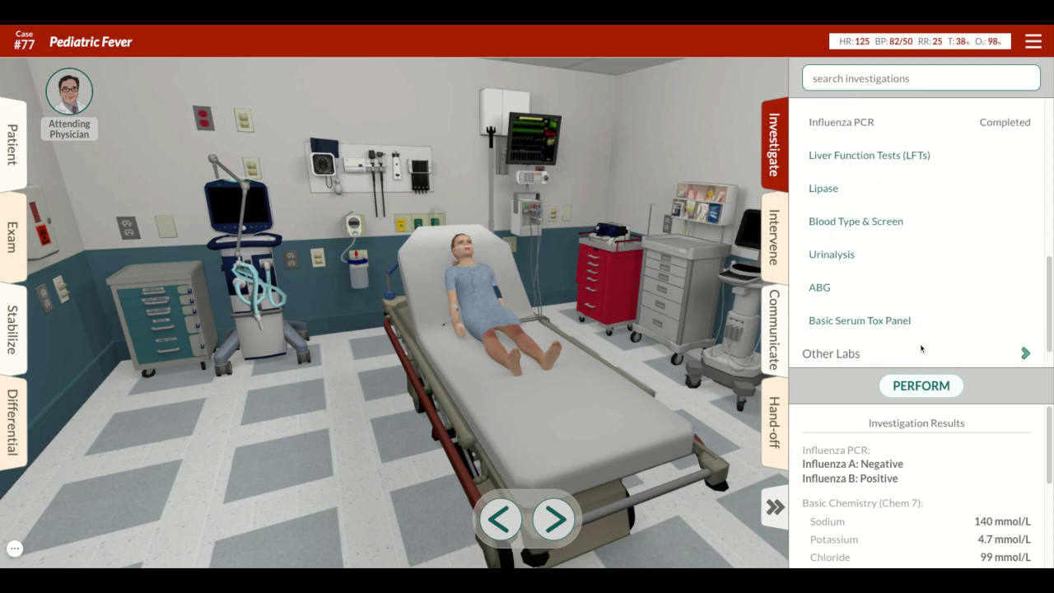
click(876, 317)
scroll(875, 284, down, 3)
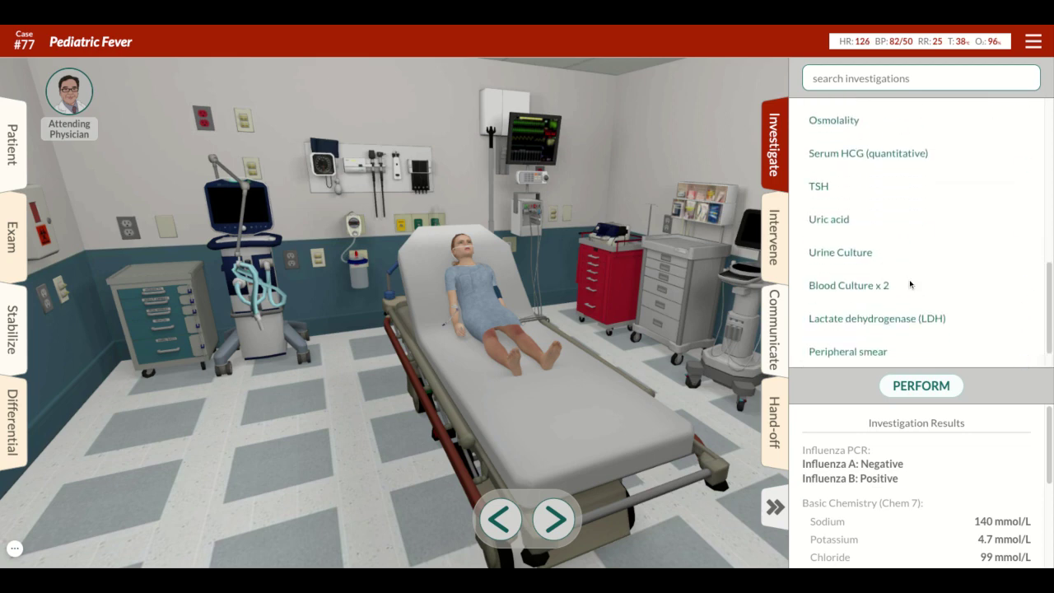
click(894, 289)
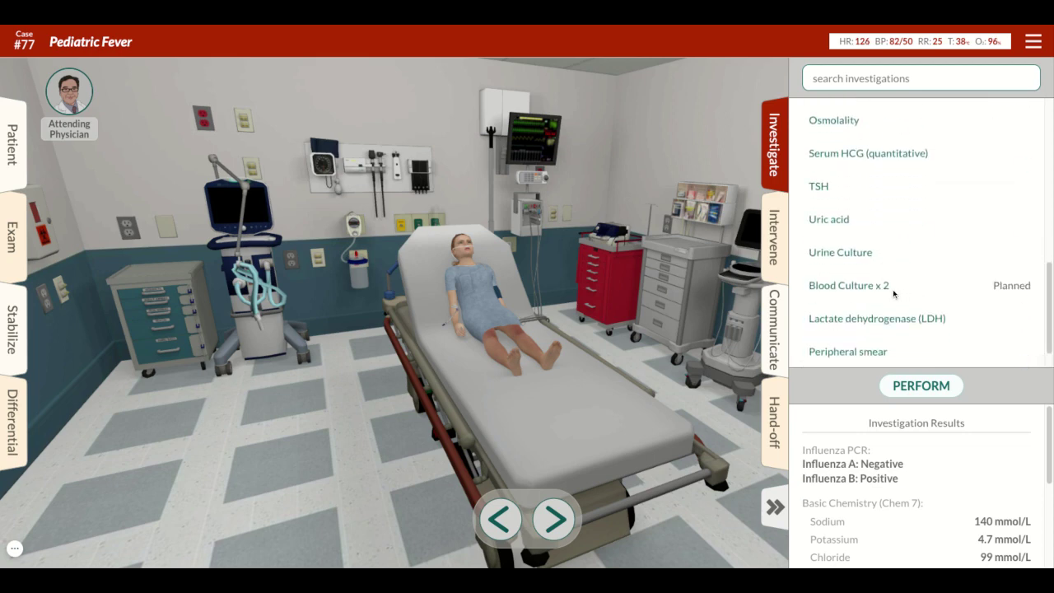
click(930, 390)
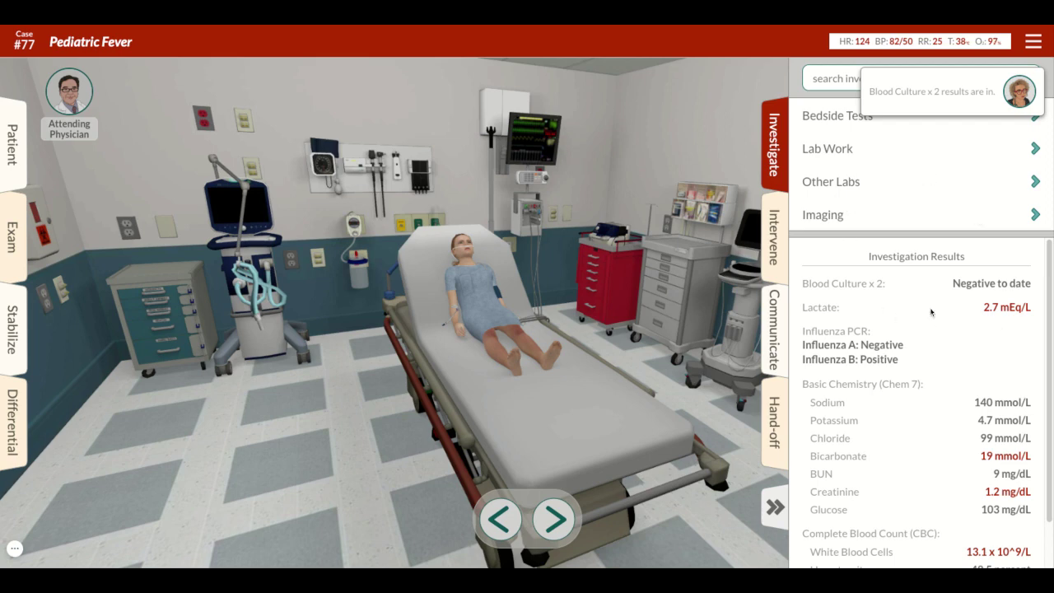
Step: Order and perform a Chest X-Ray, then view the enlarged image with its interpretation and close it
click(854, 220)
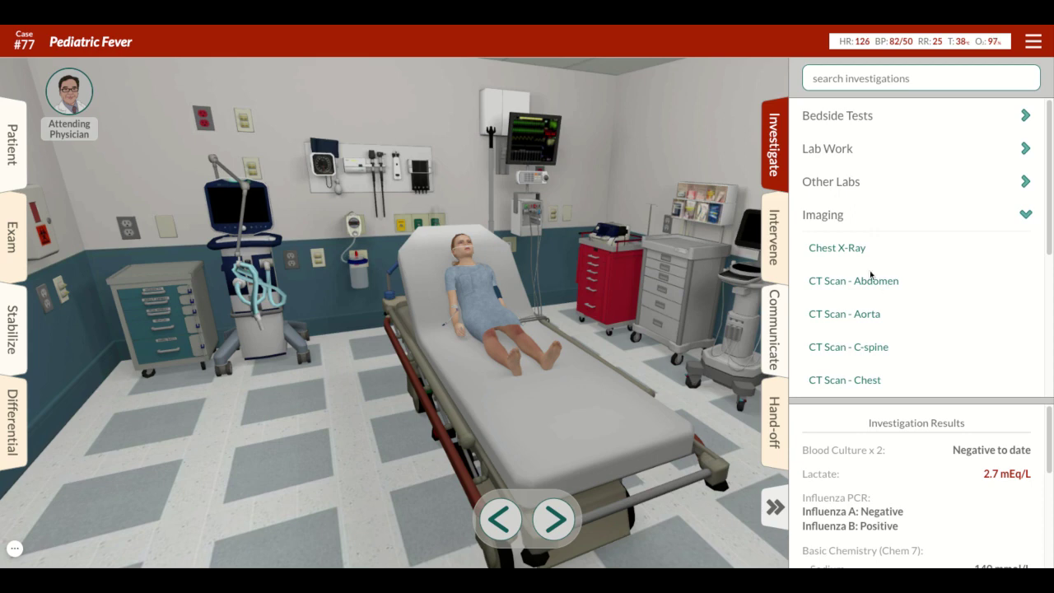
click(851, 249)
click(928, 384)
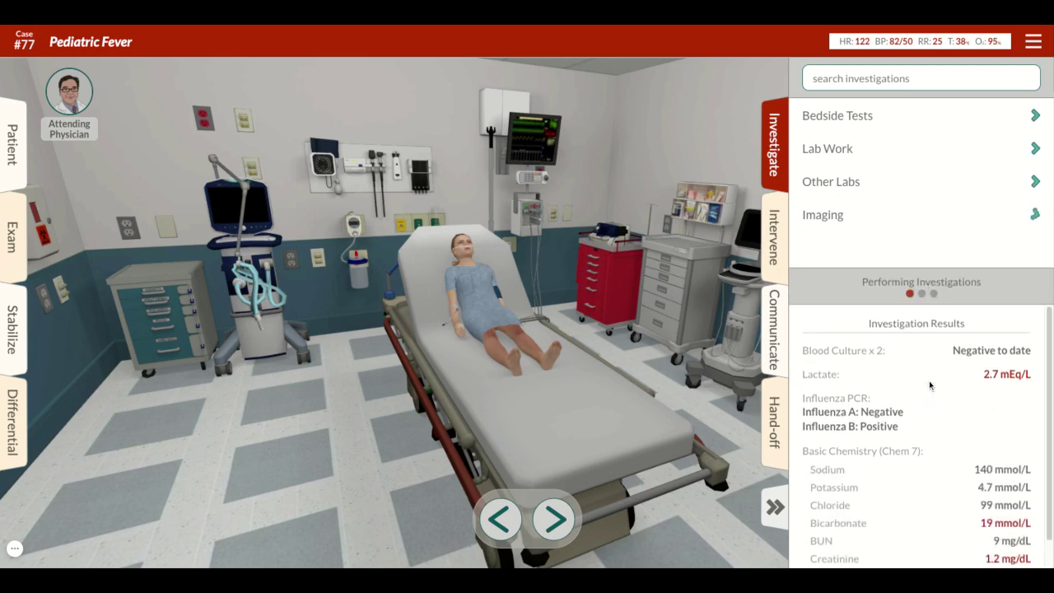
click(911, 337)
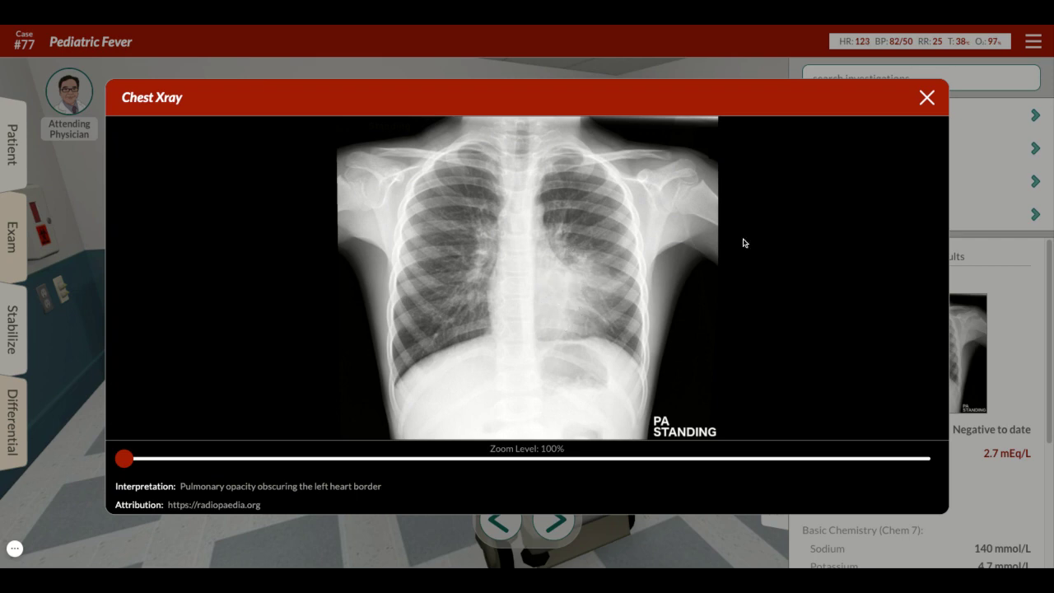
click(925, 97)
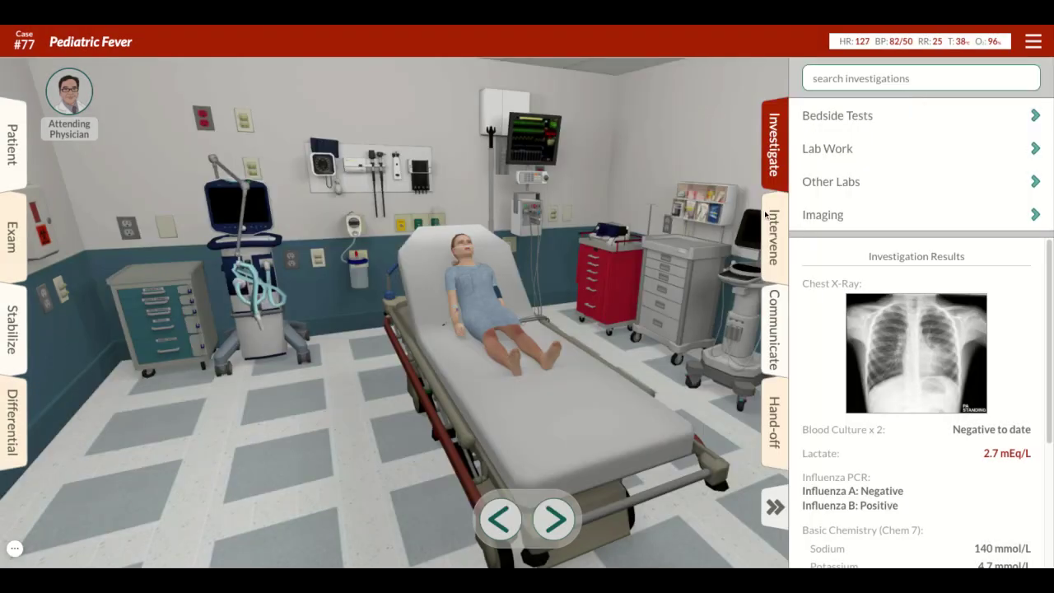
Step: Give the patient Acetaminophen from the sedation and analgesia medications
click(782, 258)
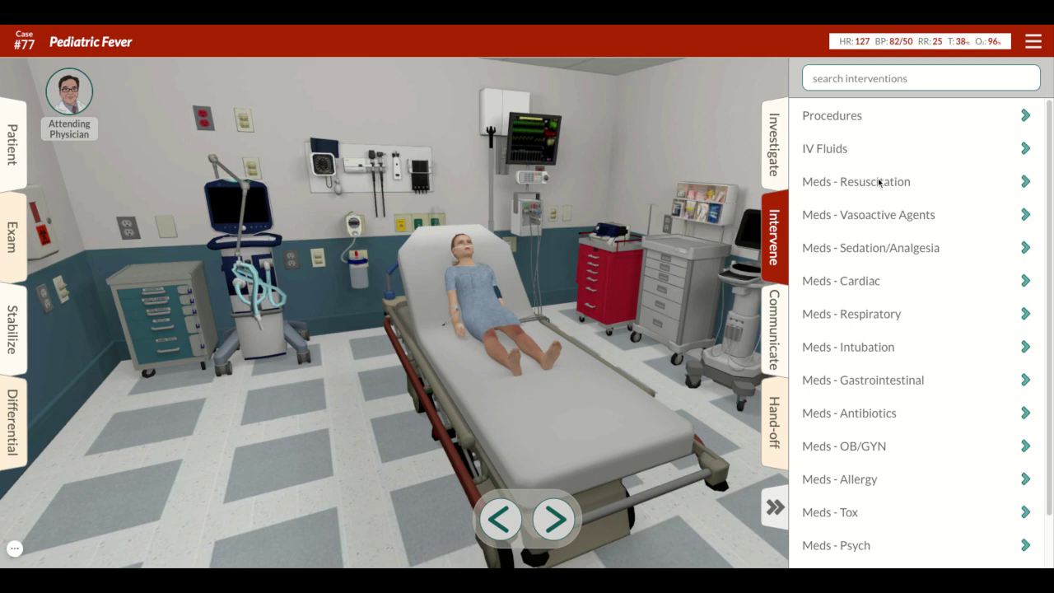
click(886, 259)
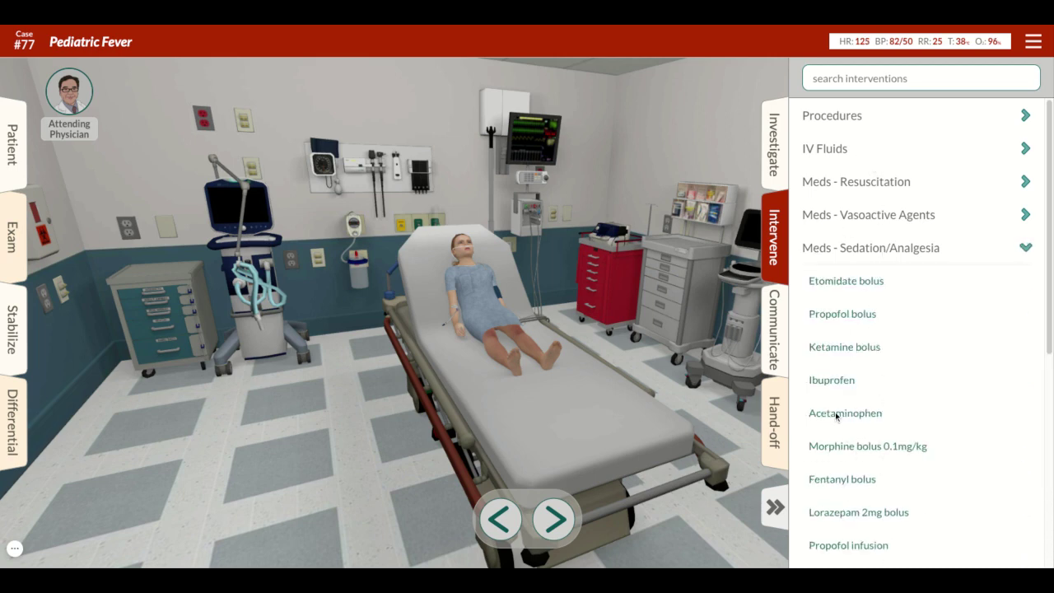
click(837, 415)
click(947, 559)
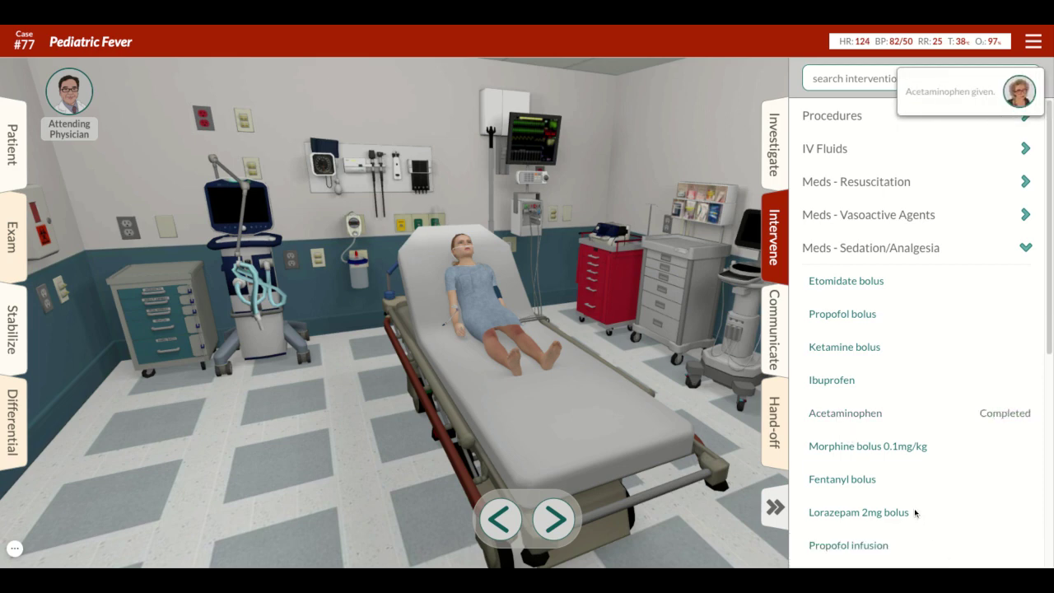
Step: Search the interventions for Oseltamivir and give it to the patient
scroll(910, 502, down, 4)
scroll(910, 499, down, 8)
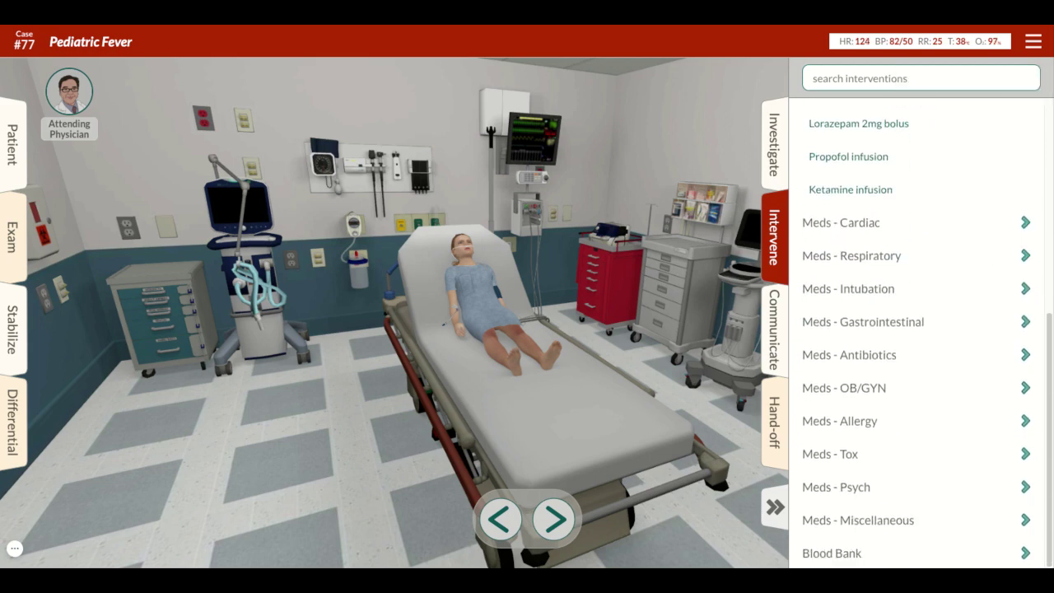
click(898, 513)
scroll(898, 513, down, 10)
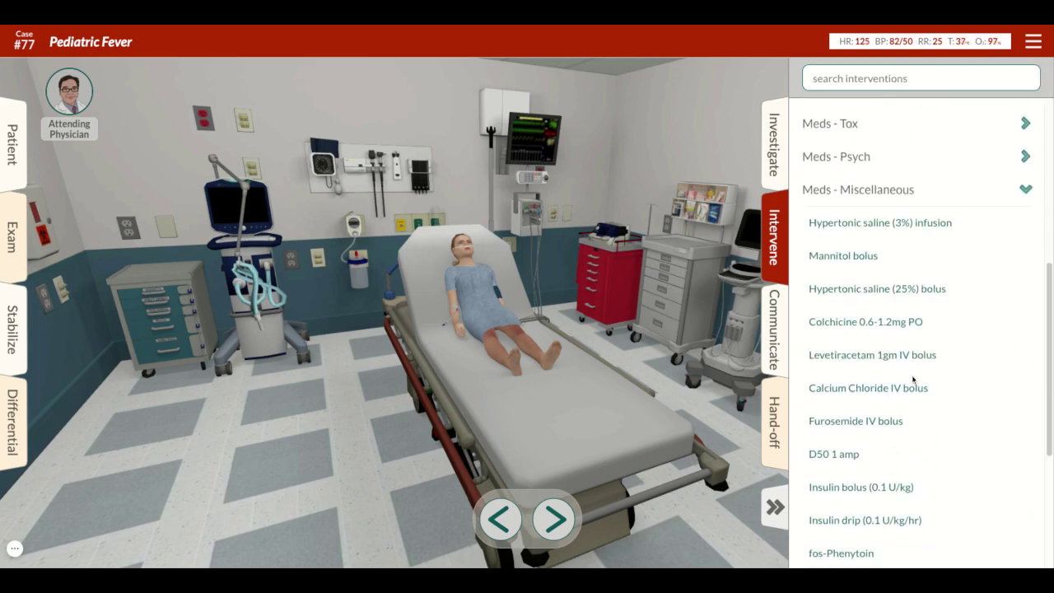
scroll(939, 494, down, 1)
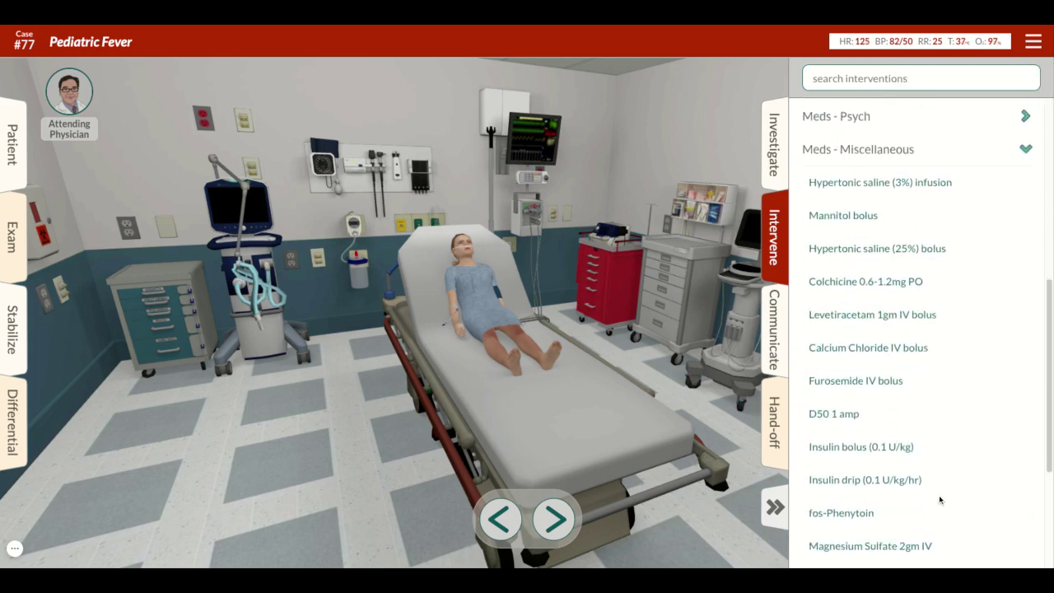
click(18, 552)
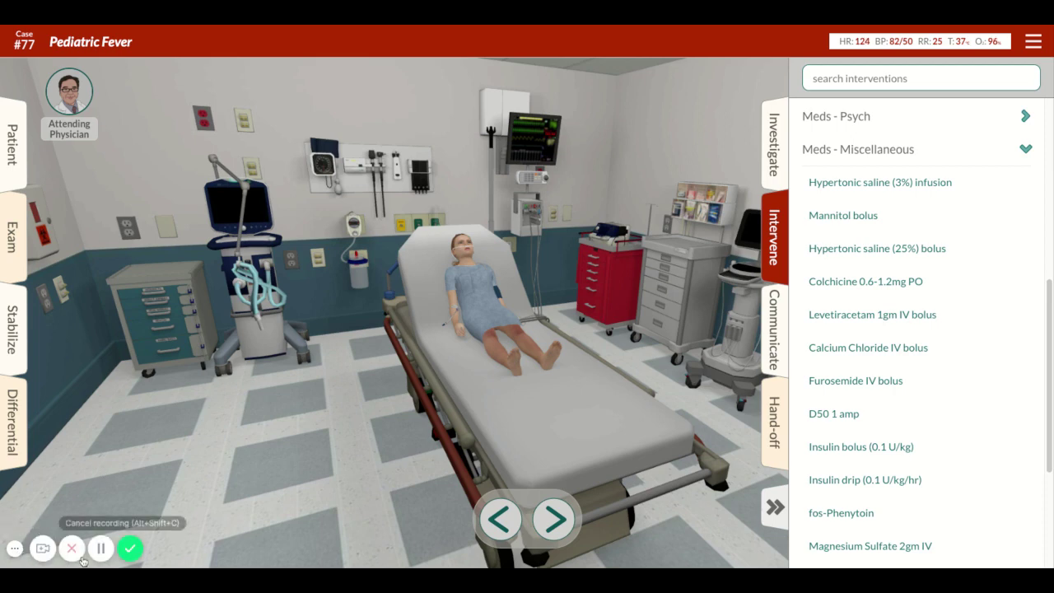
click(100, 549)
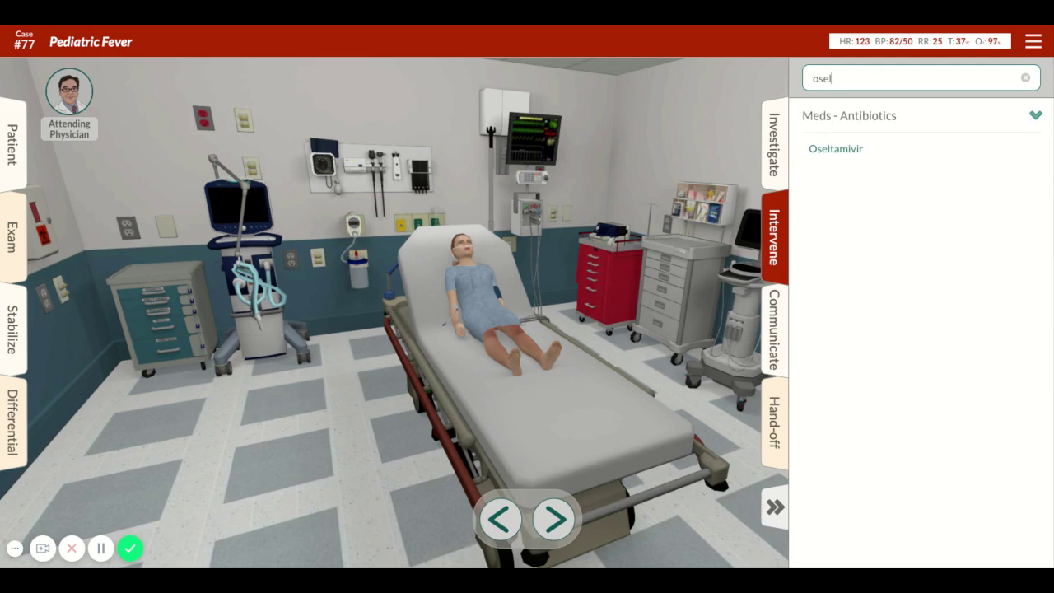
click(841, 153)
click(909, 554)
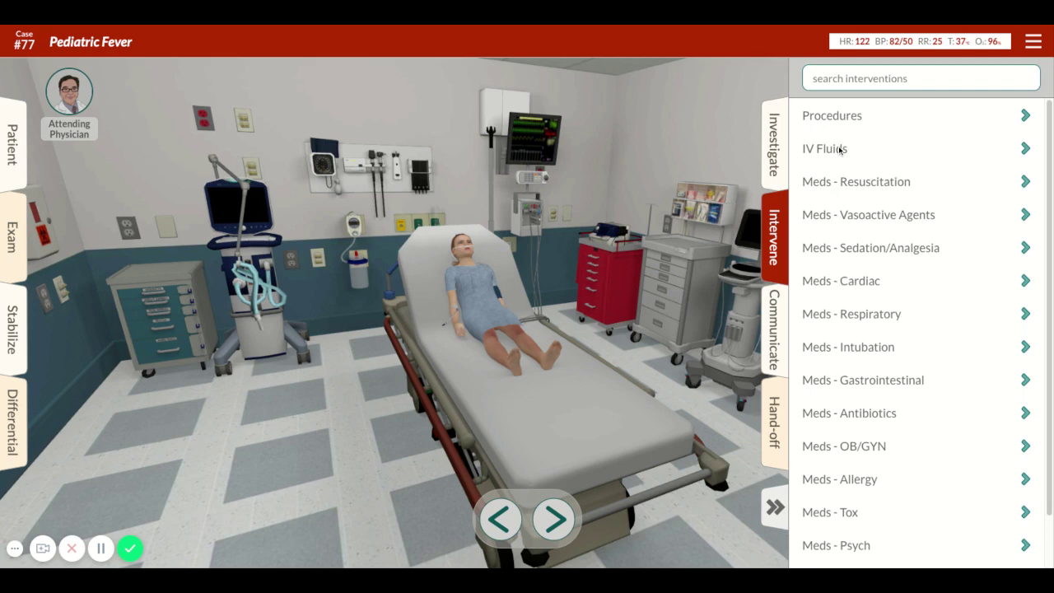
Step: Review the patient's investigation results, including the Chest X-Ray, blood cultures, Lactate and Influenza PCR, and look at the available communications
click(776, 159)
scroll(898, 509, down, 3)
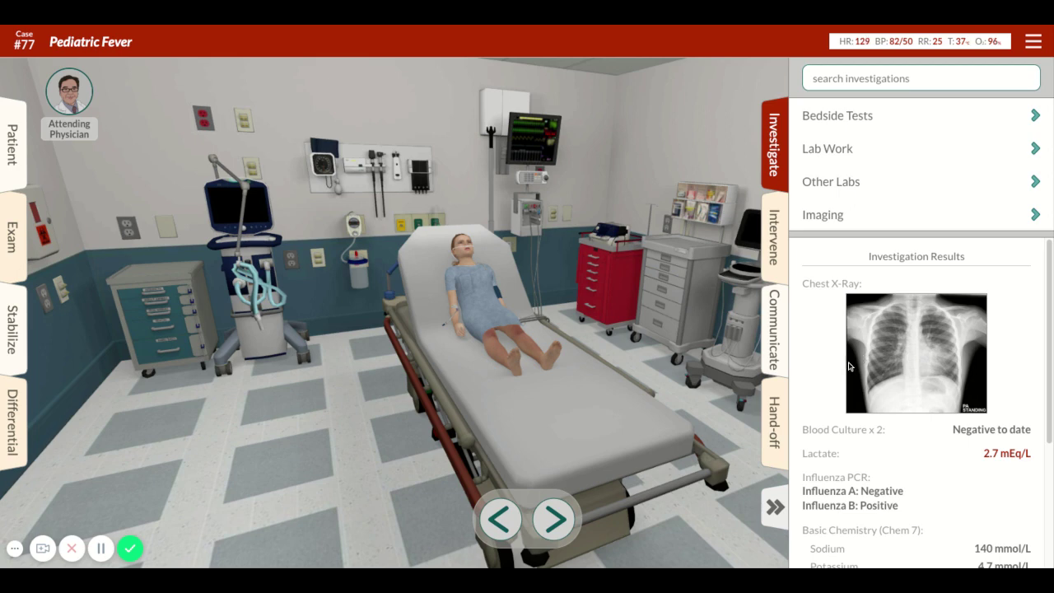
click(774, 266)
click(775, 326)
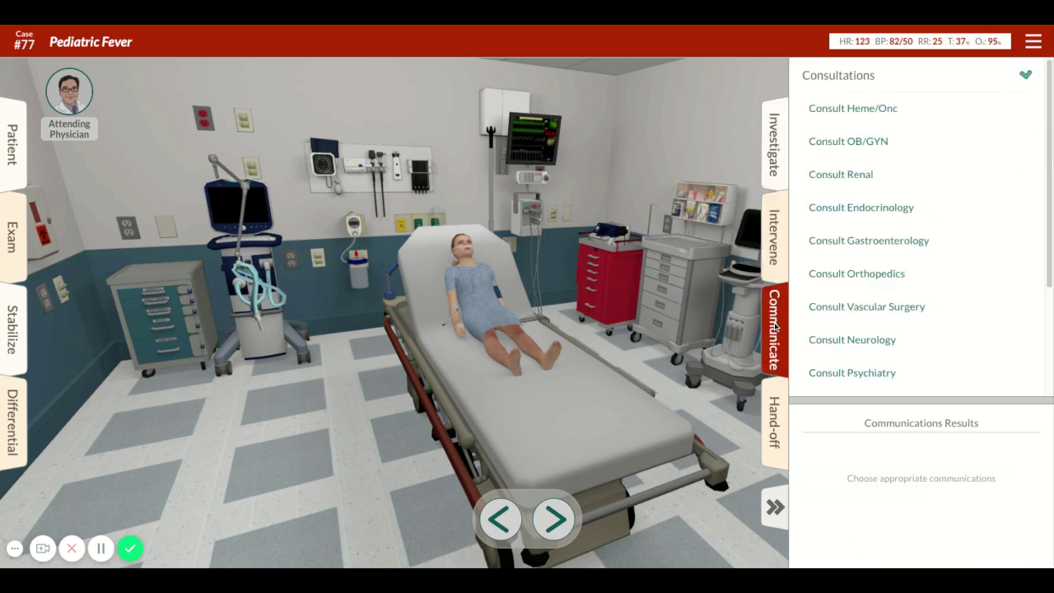
Step: Look through the antibiotic medications among the interventions and give the patient Vancomycin
click(779, 274)
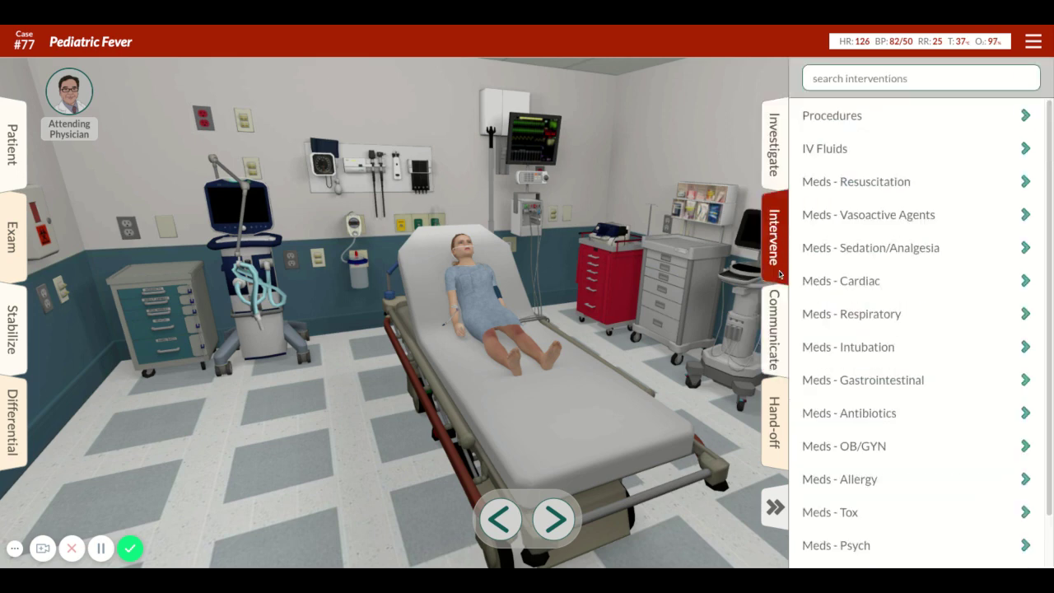
click(906, 416)
scroll(908, 418, down, 4)
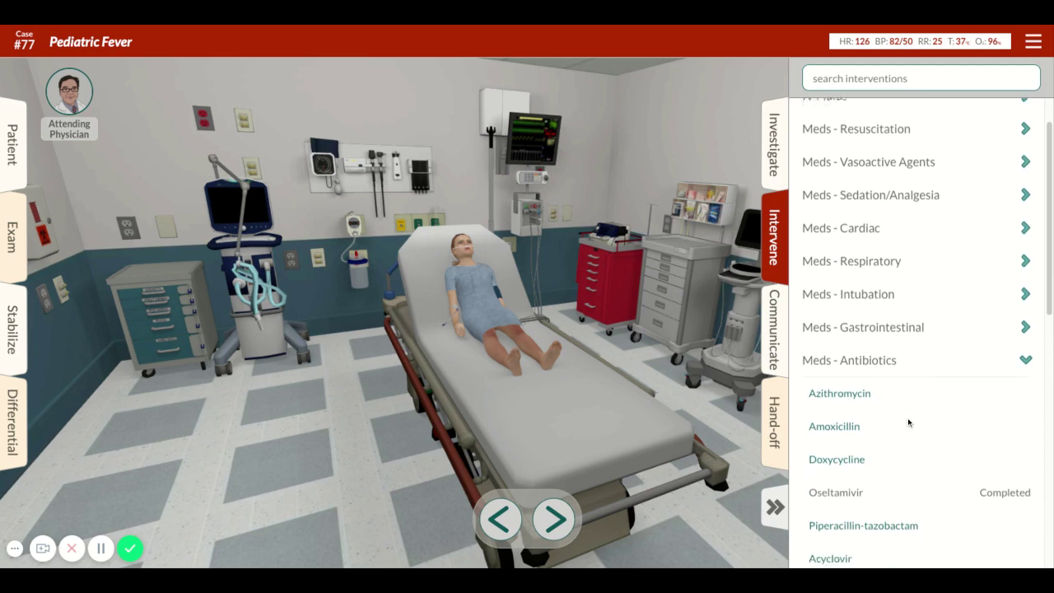
scroll(907, 417, down, 1)
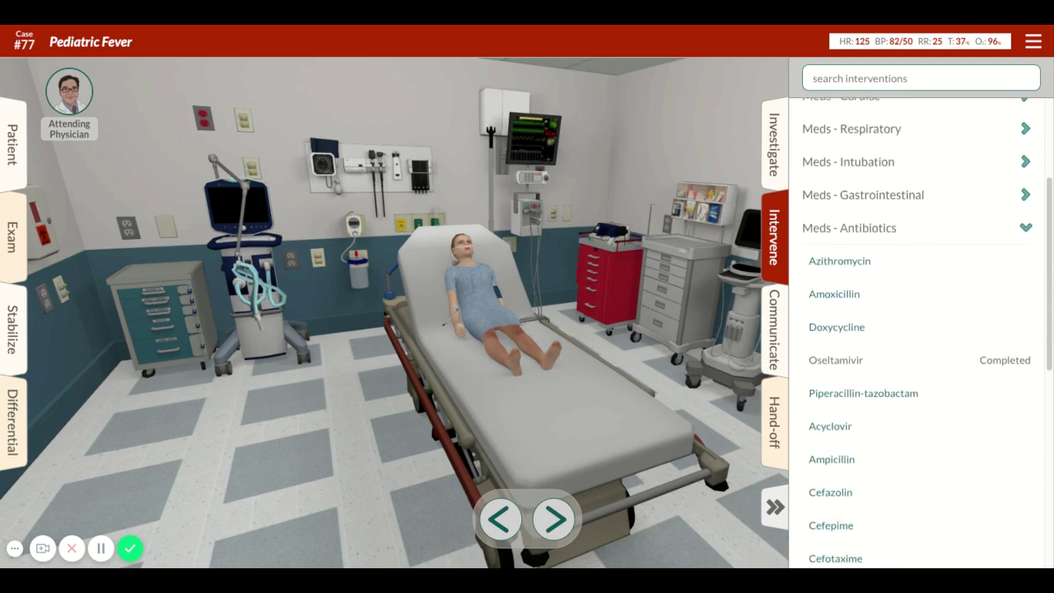
scroll(917, 338, down, 3)
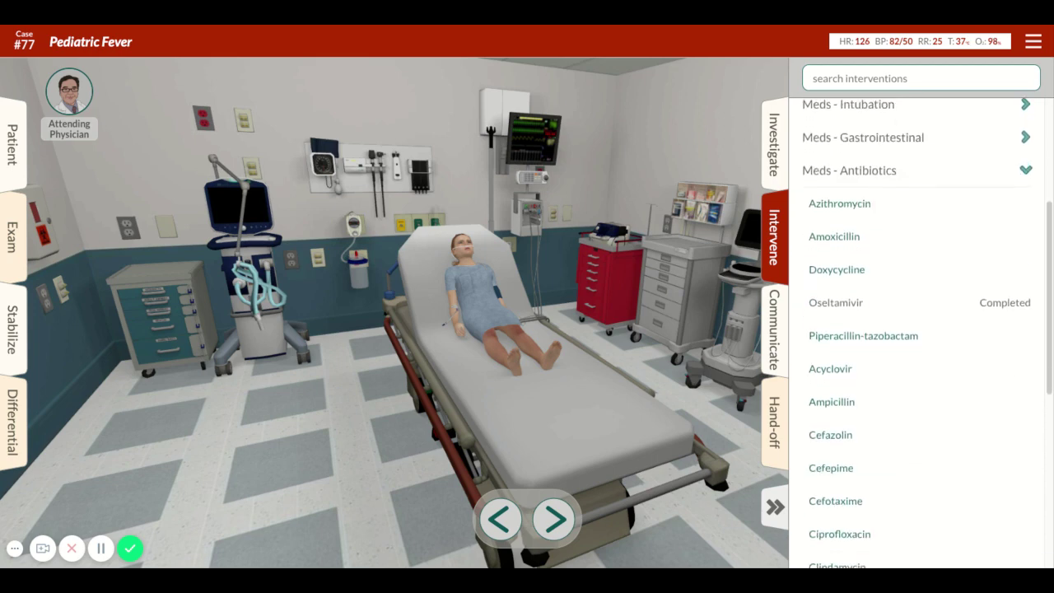
scroll(918, 339, down, 1)
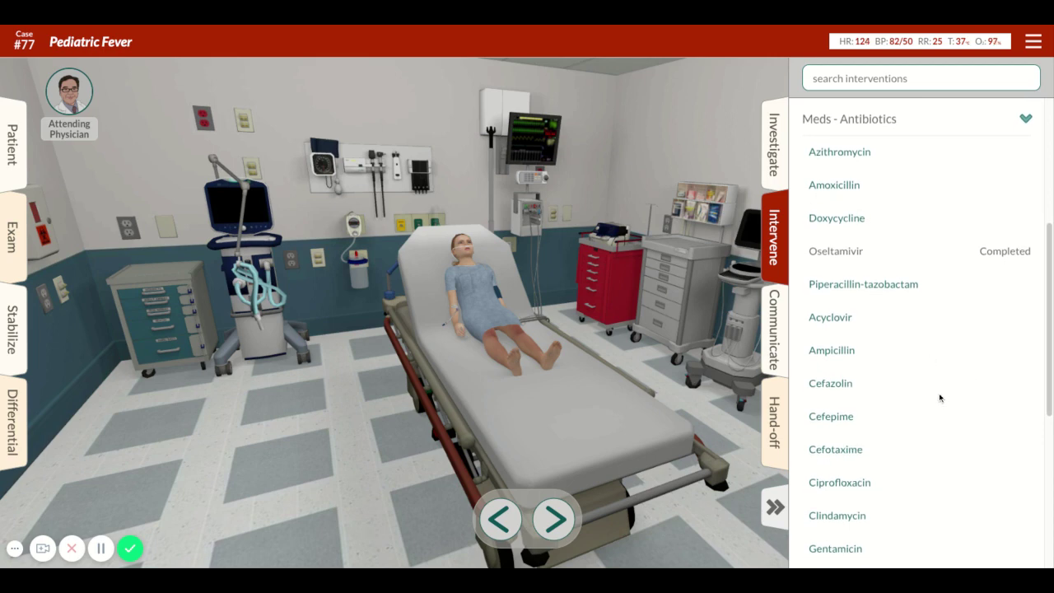
scroll(940, 399, down, 1)
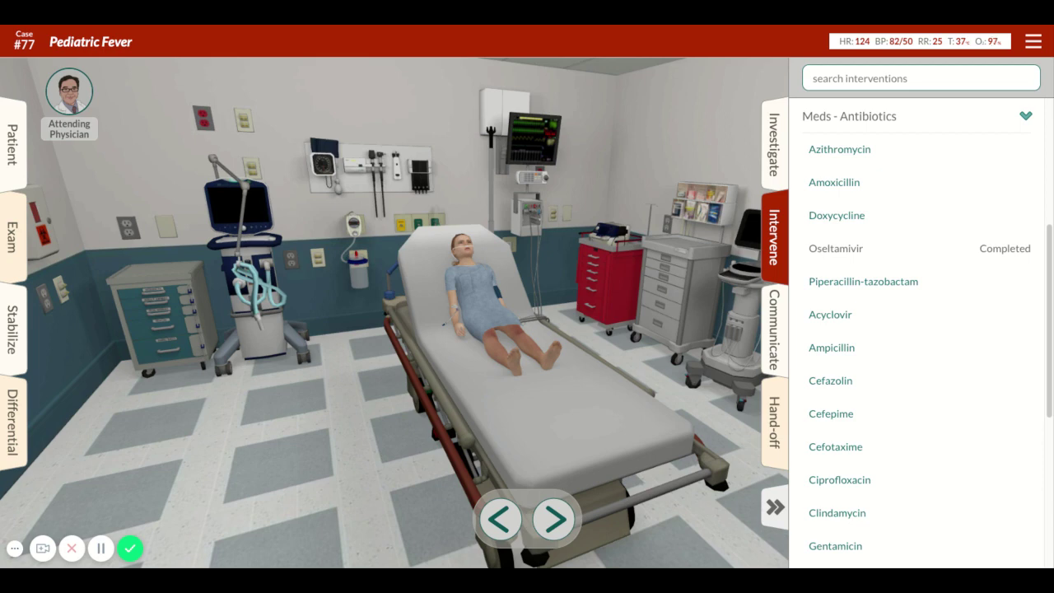
scroll(914, 345, down, 1)
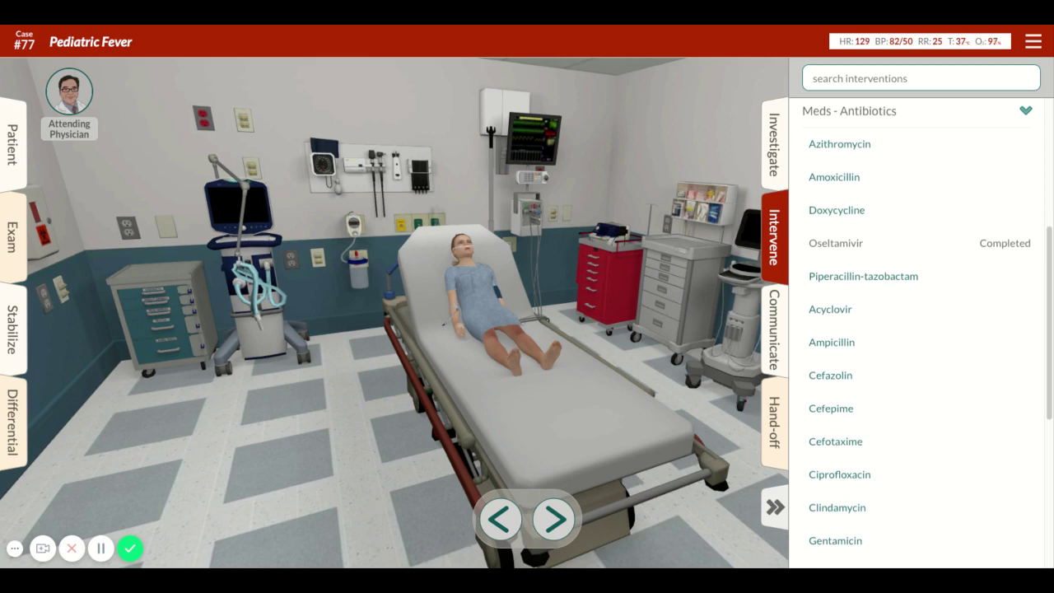
scroll(914, 329, down, 2)
scroll(870, 470, down, 5)
click(851, 497)
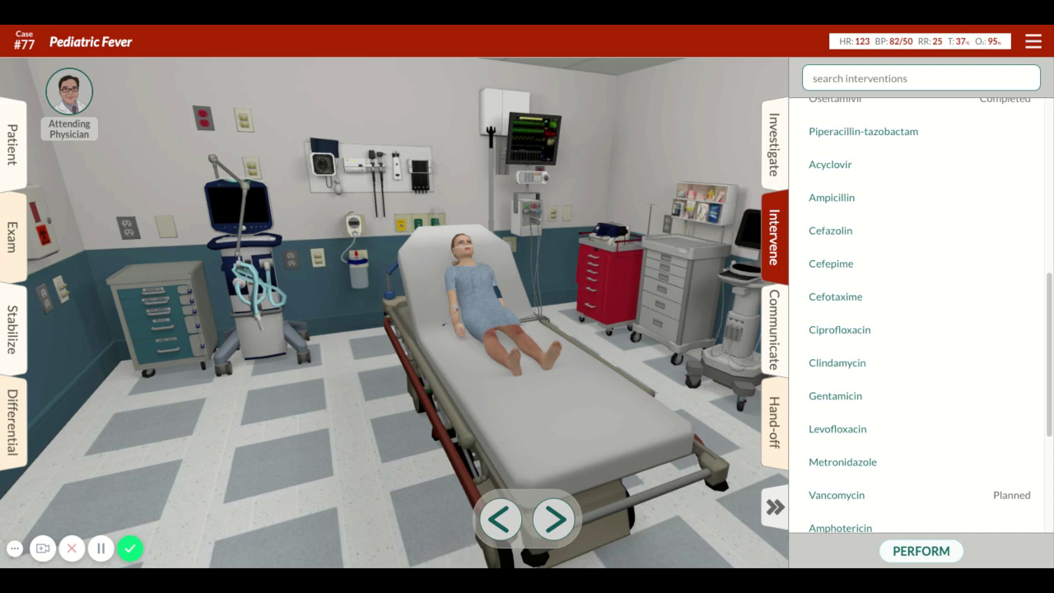
click(914, 547)
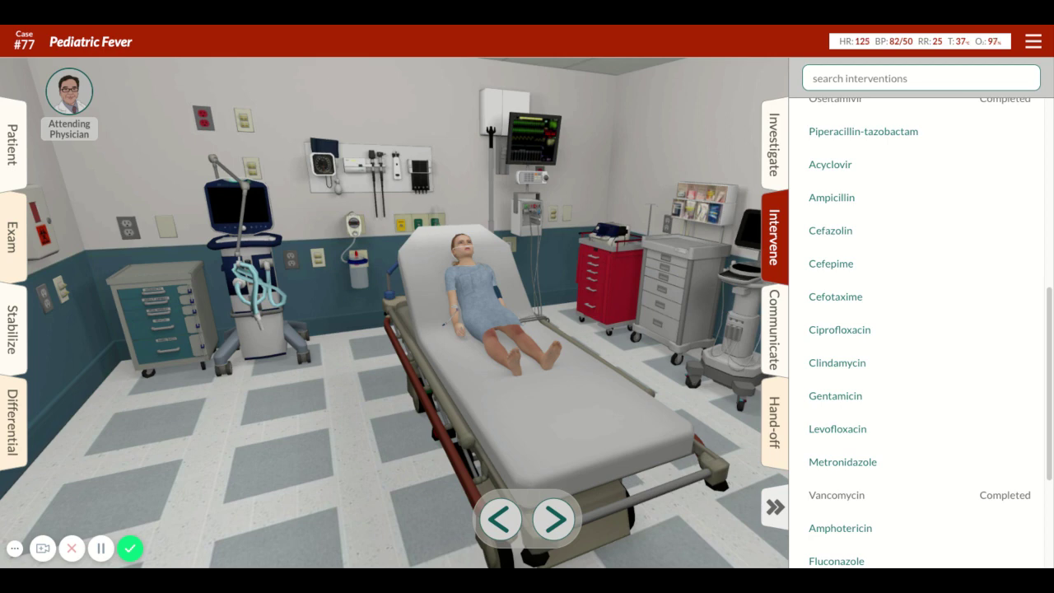
Step: Consult Infectious Disease about the patient
click(786, 375)
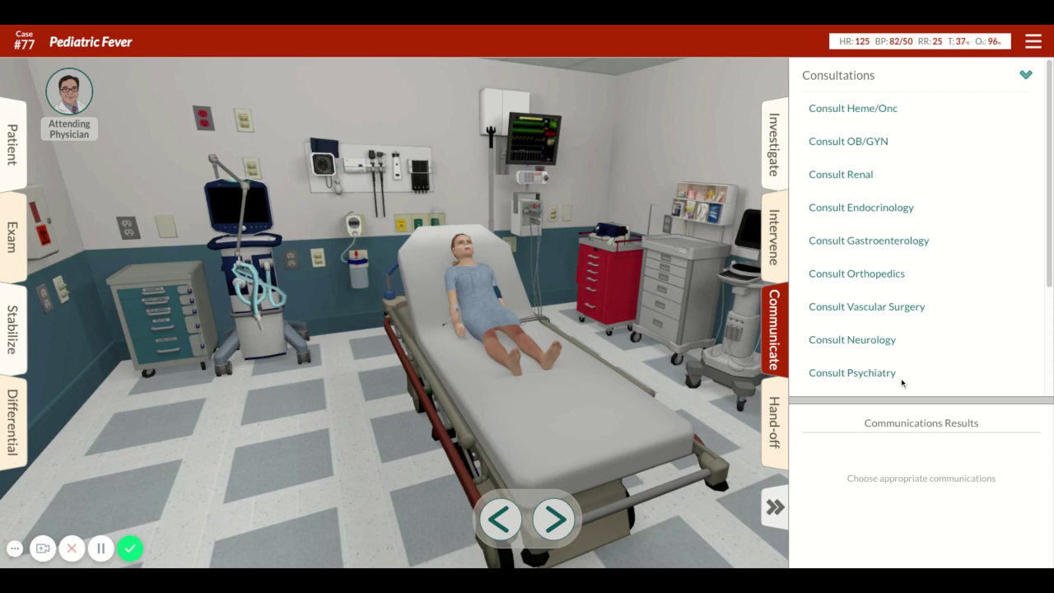
scroll(906, 381, down, 3)
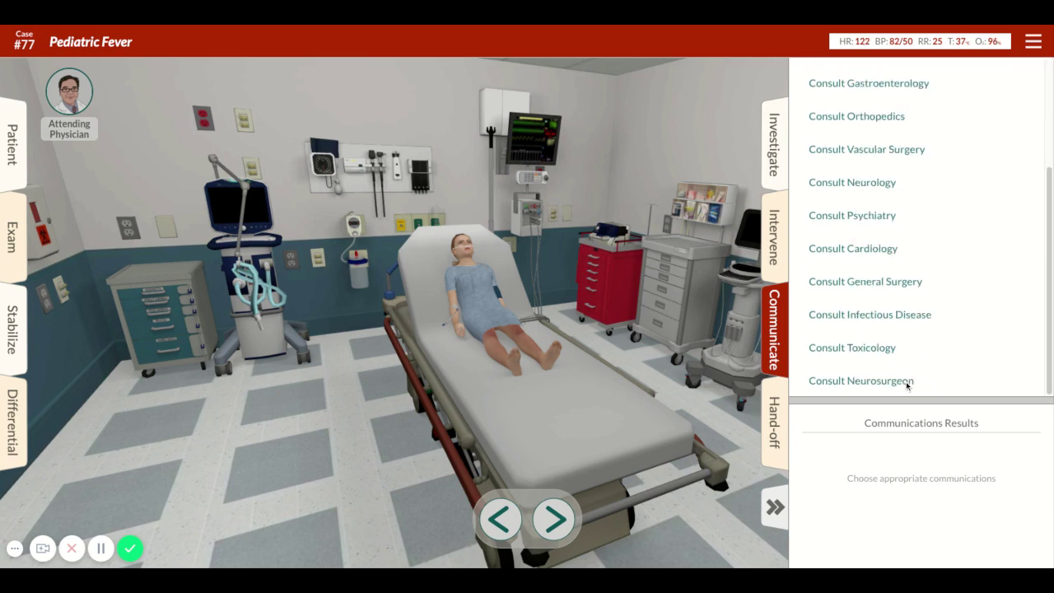
click(863, 319)
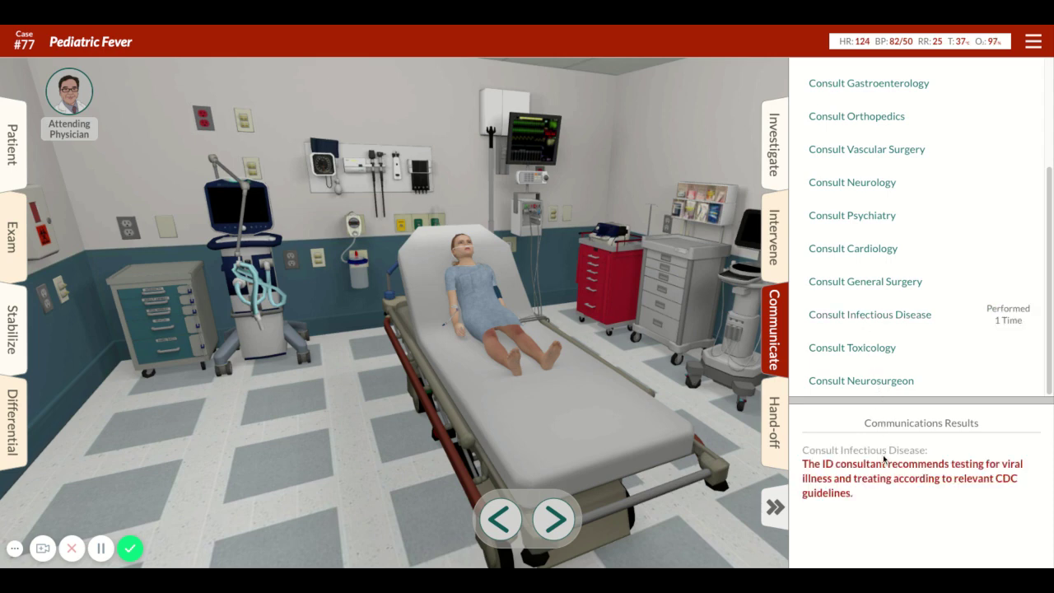
Step: Select Influenza and Pneumonia - Community Acquired as the final diagnoses for the hand-off
click(783, 443)
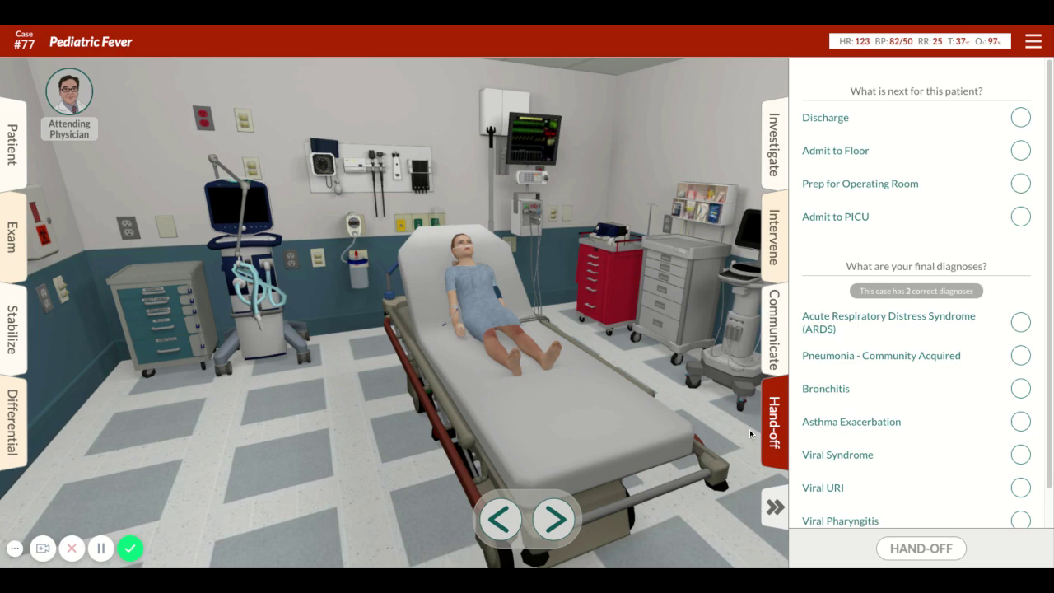
scroll(885, 472, down, 1)
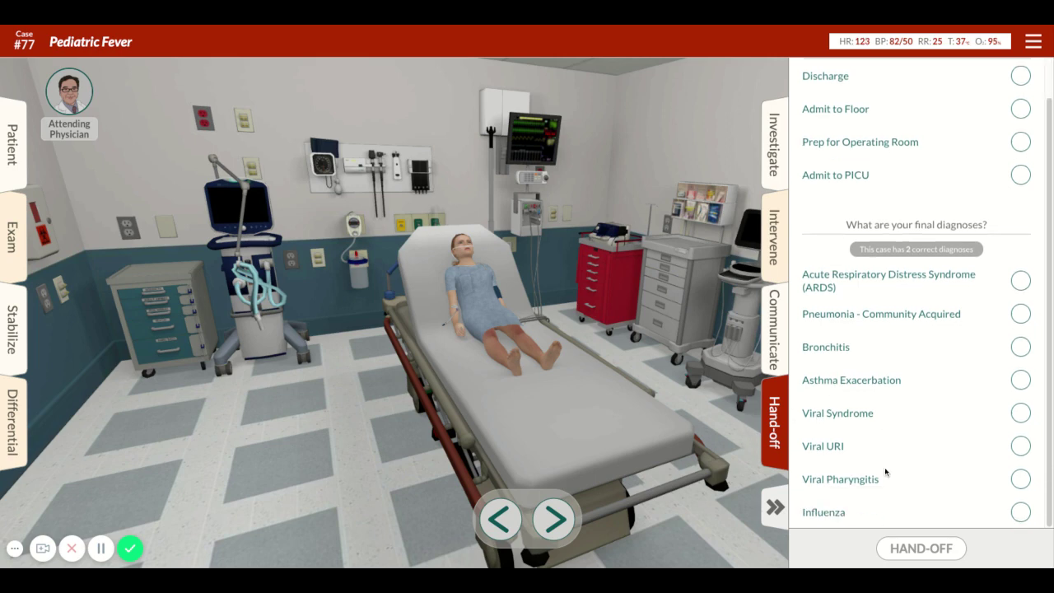
click(1026, 515)
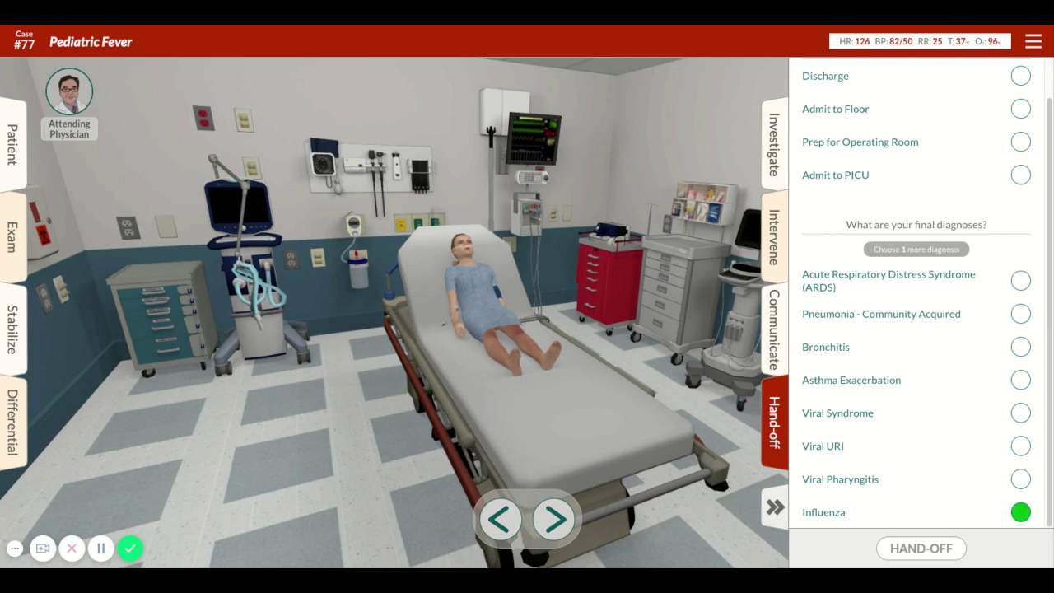
click(1021, 315)
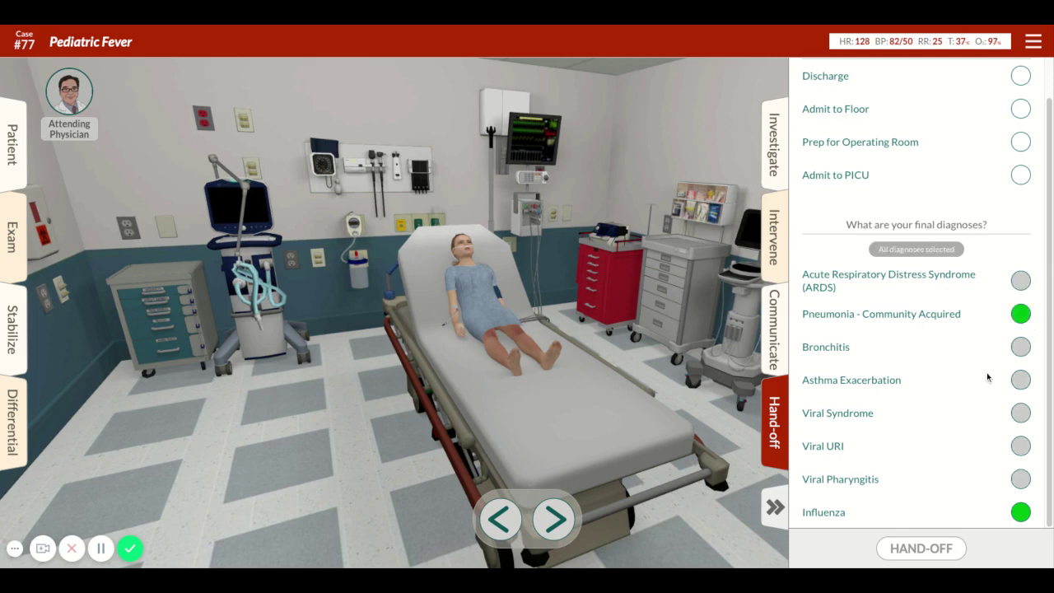
Step: Choose Admit to Floor as the patient's disposition, hand off the patient and finish the case
scroll(988, 377, up, 1)
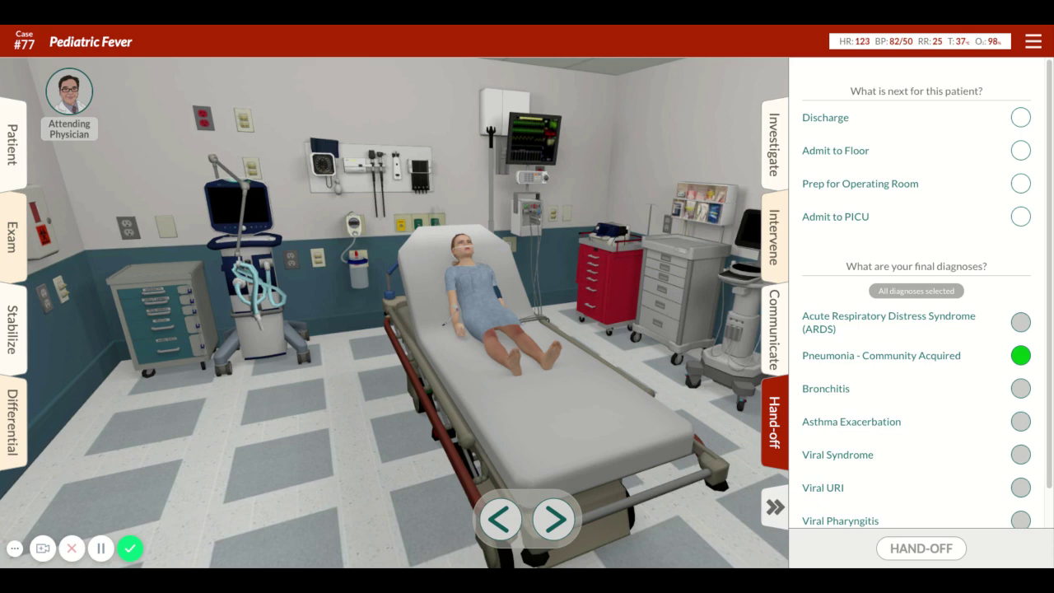
click(1021, 151)
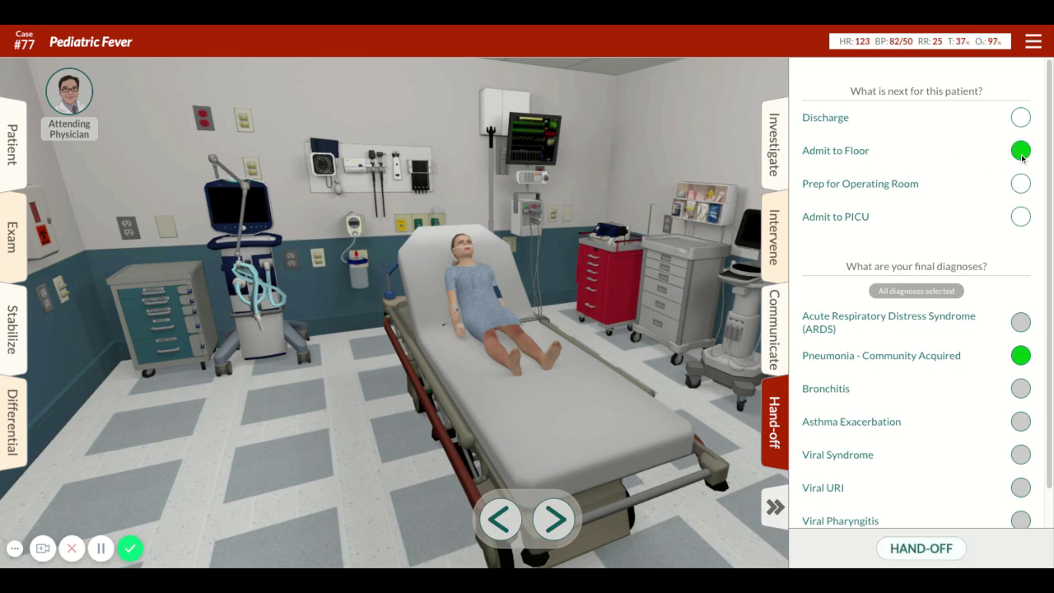
click(936, 550)
click(936, 550)
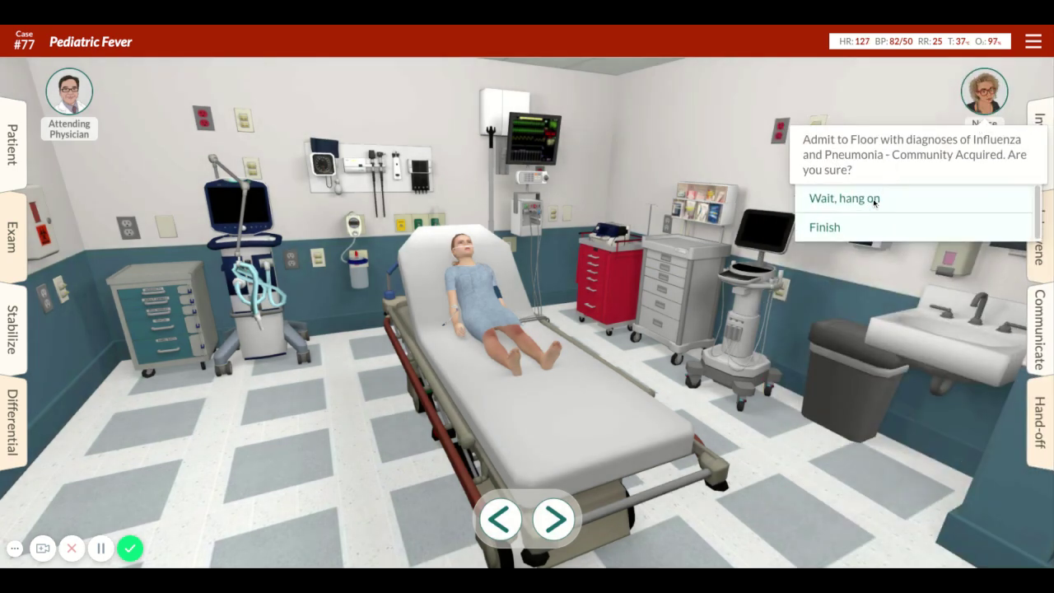
click(841, 233)
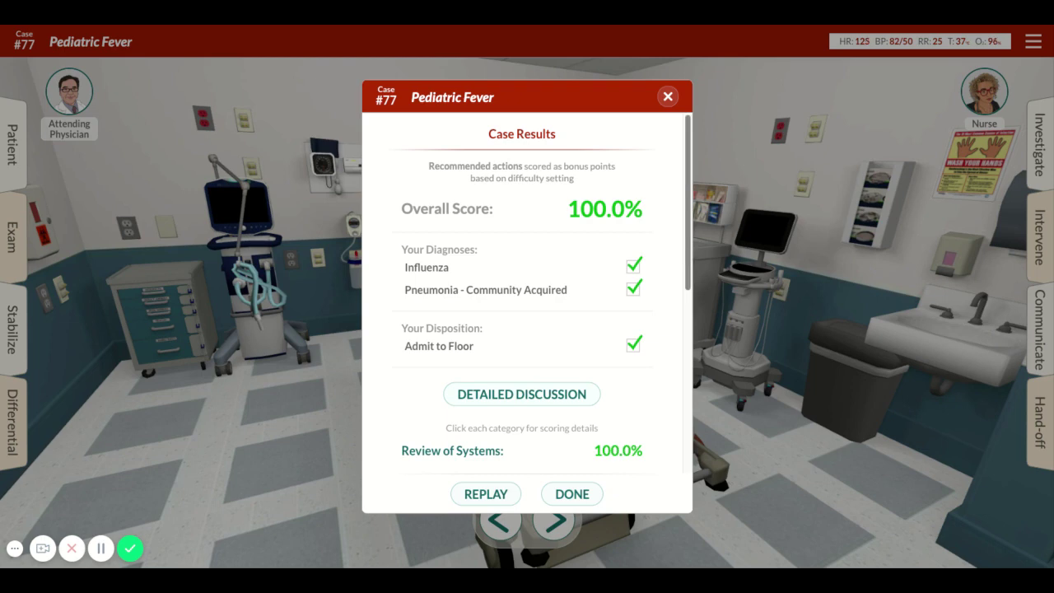
Step: Examine the Review of Systems scoring details in the case results, reveal its answers and return to the results
scroll(494, 229, down, 5)
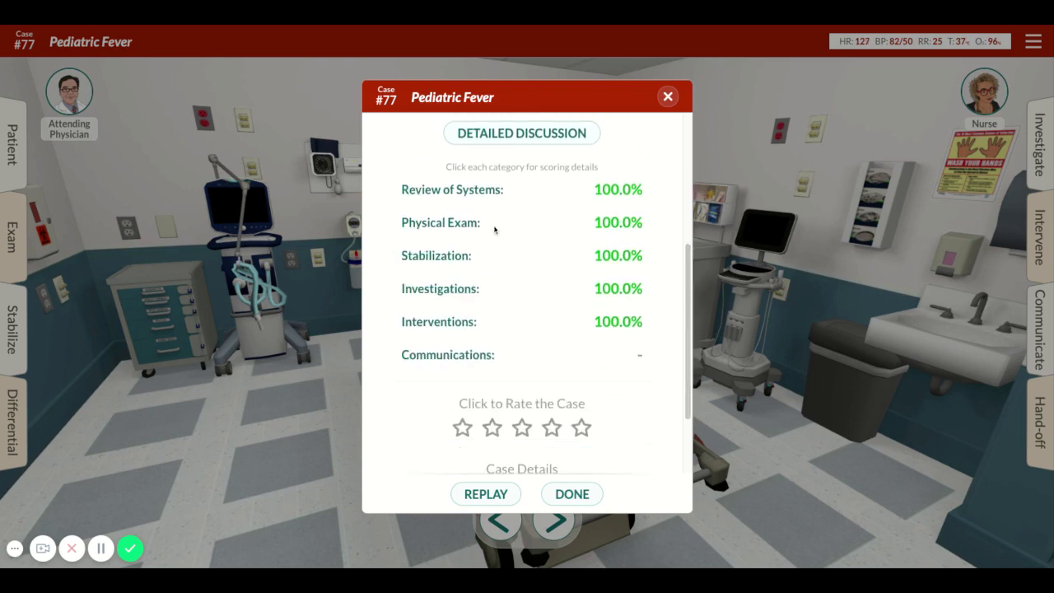
click(467, 193)
scroll(525, 358, down, 5)
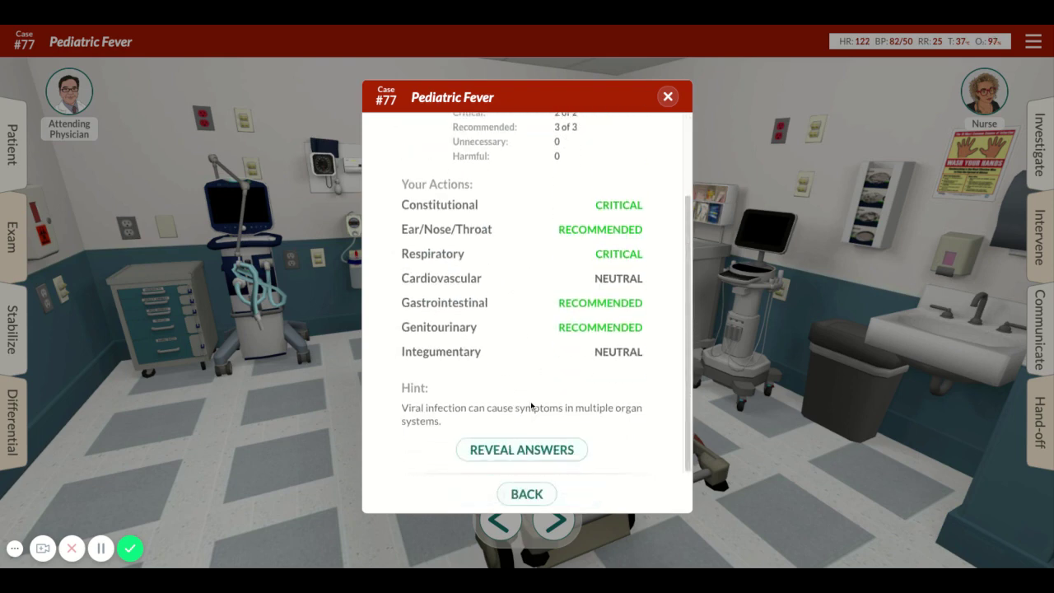
click(522, 449)
scroll(525, 440, down, 3)
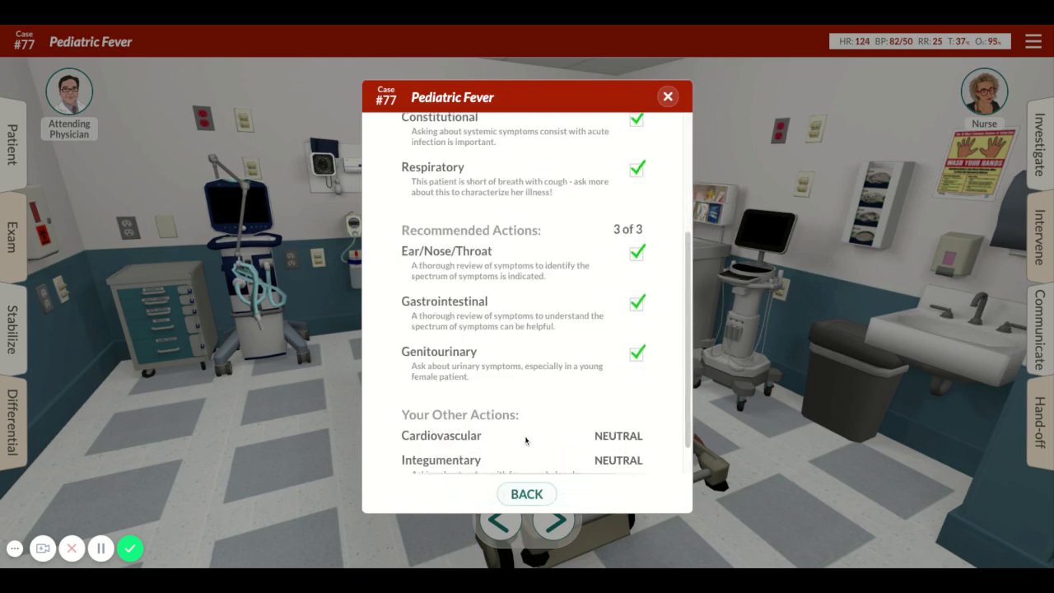
click(524, 494)
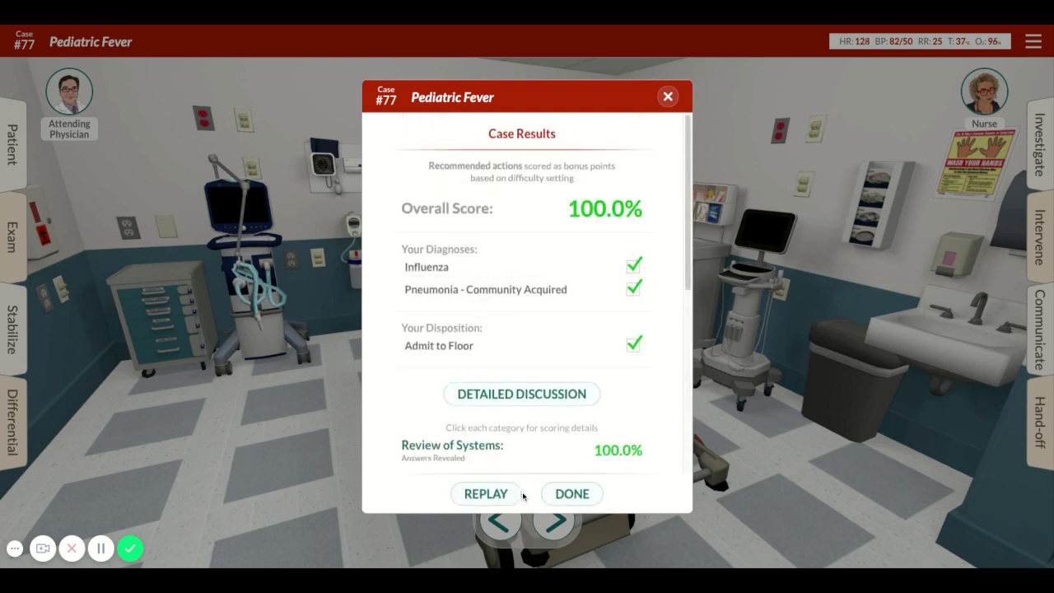
Step: Look through the case's detailed discussion down to its references and return to the case results
click(509, 401)
scroll(685, 173, down, 12)
scroll(690, 171, down, 10)
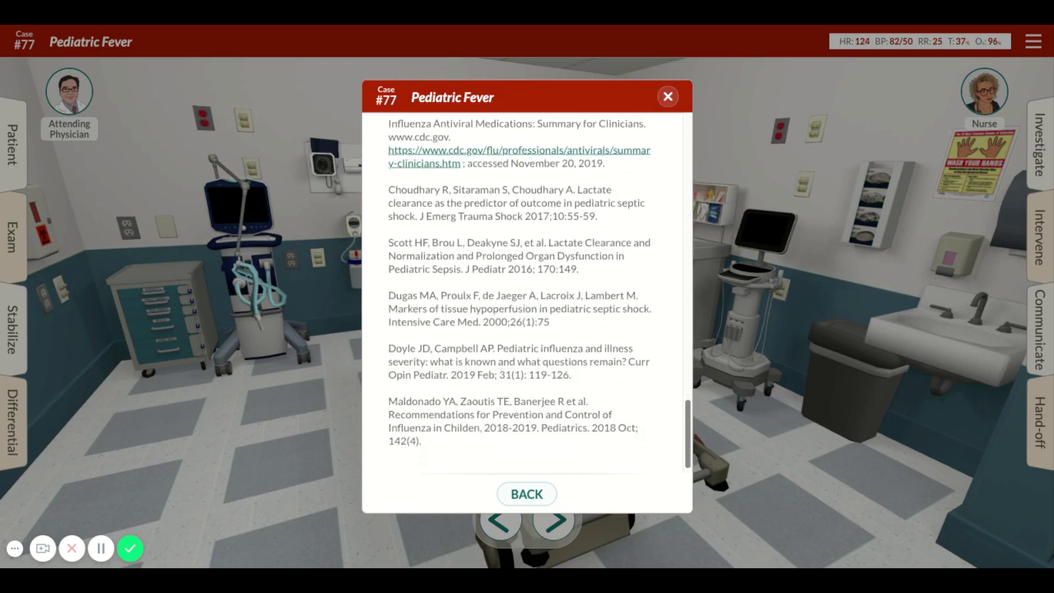
click(540, 494)
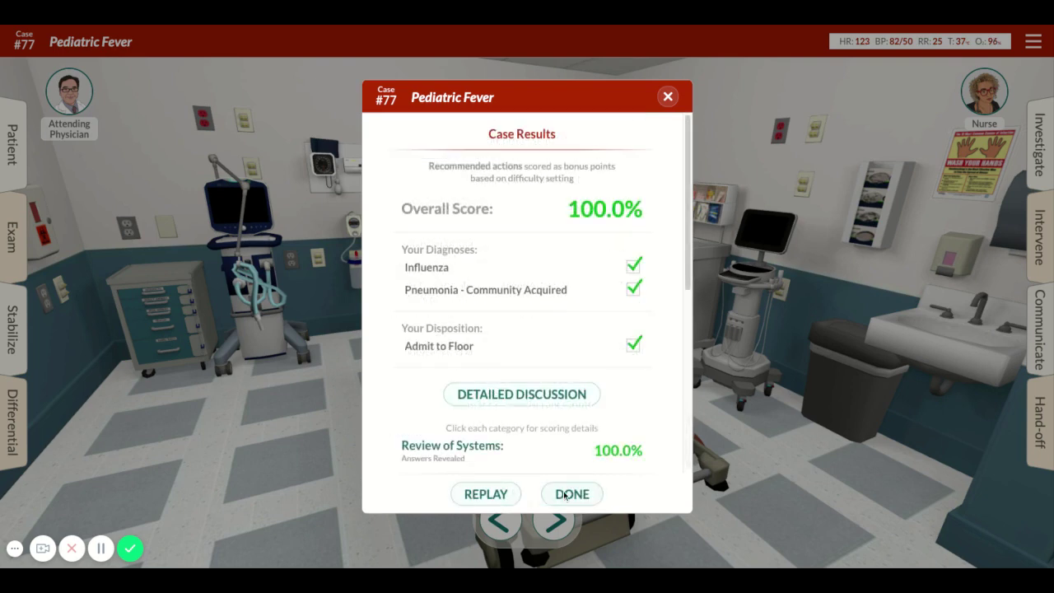
Step: Close the case results and exit to the main menu, keeping the difficulty on Easy
click(568, 494)
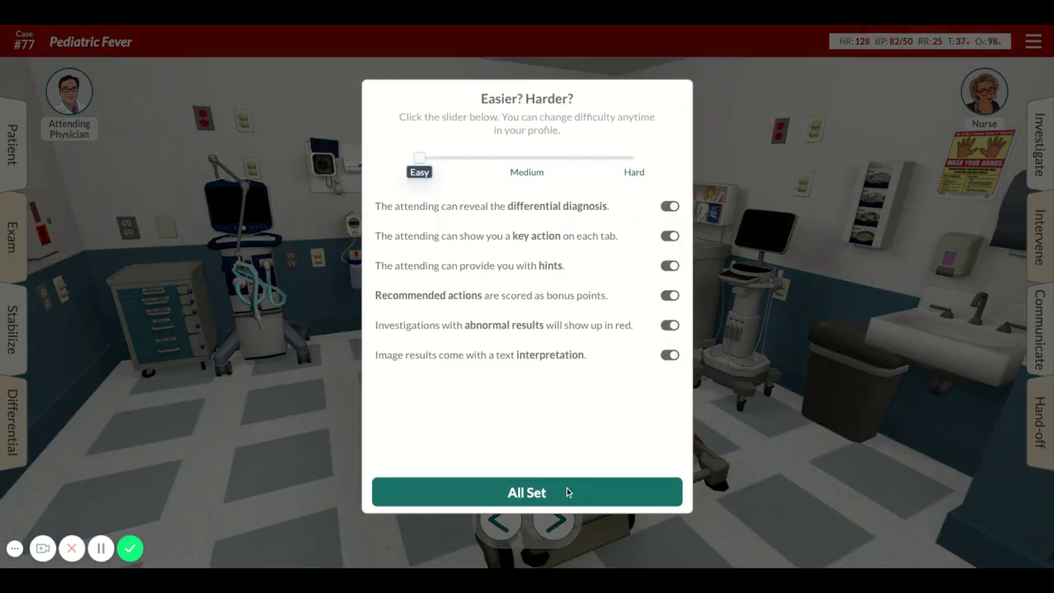
click(567, 490)
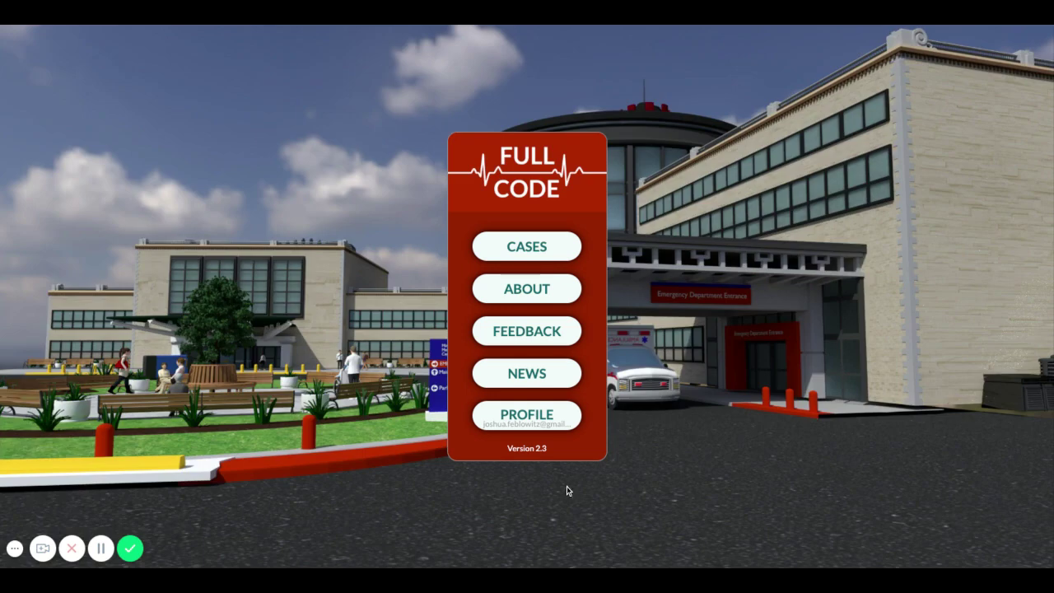